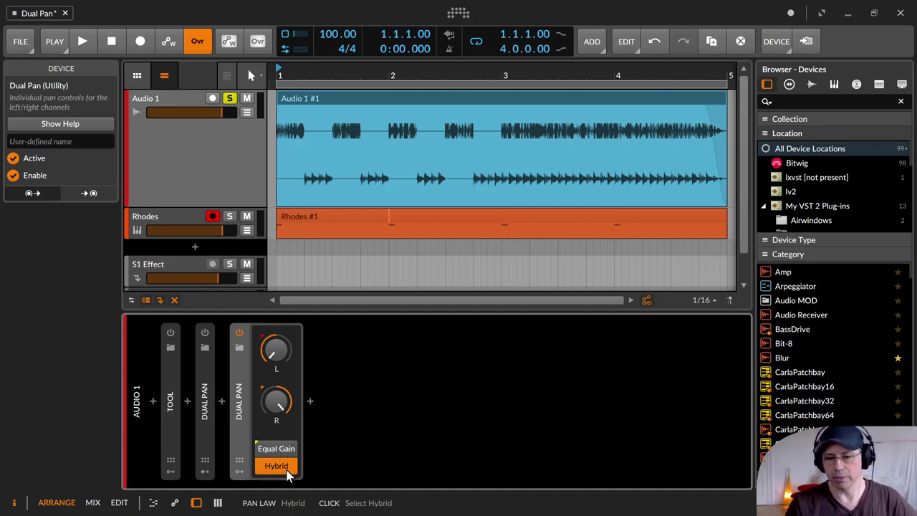
Select the Audio 1 track and move its track pan fully left to -100%
{"action": "left_click", "coordinate": [240, 172]}
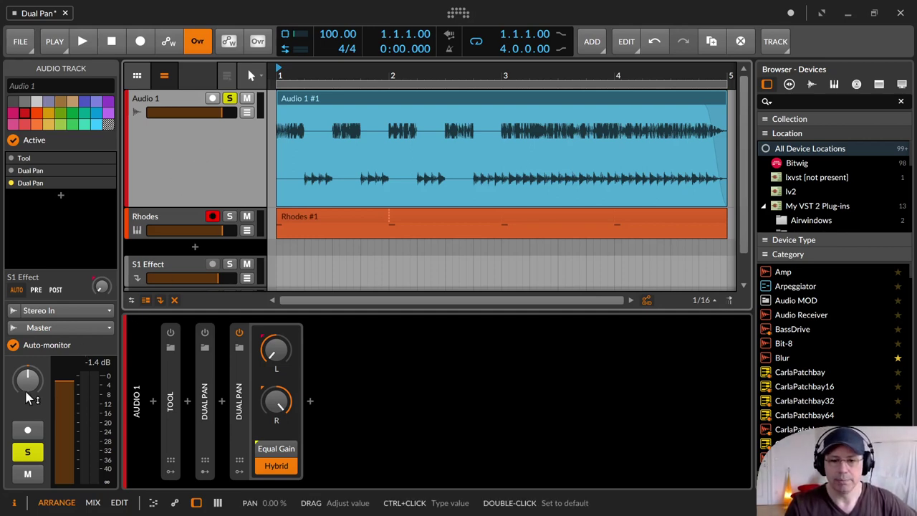
{"action": "mouse_move", "coordinate": [42, 381]}
{"action": "left_mouse_down"}
{"action": "mouse_move", "coordinate": [41, 462]}
{"action": "mouse_move", "coordinate": [42, 364]}
{"action": "left_mouse_up"}
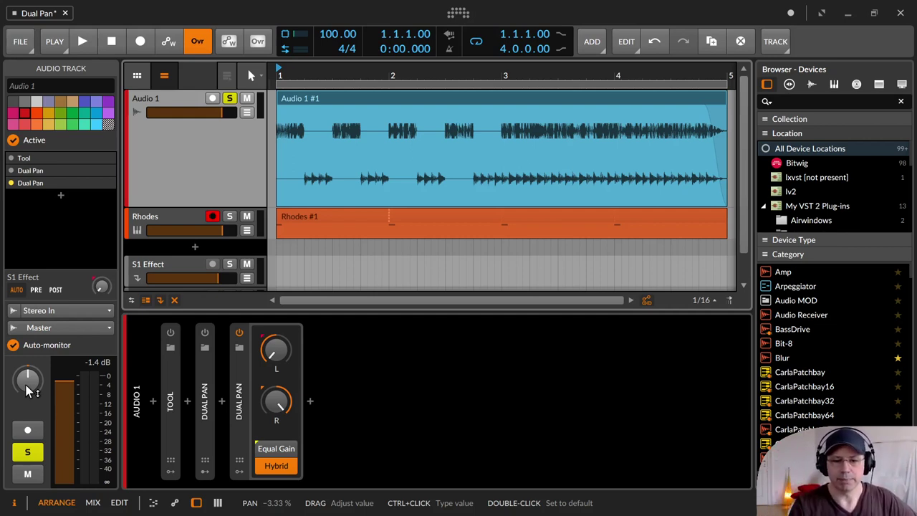
{"action": "left_click_drag", "start_coordinate": [27, 390], "coordinate": [28, 456]}
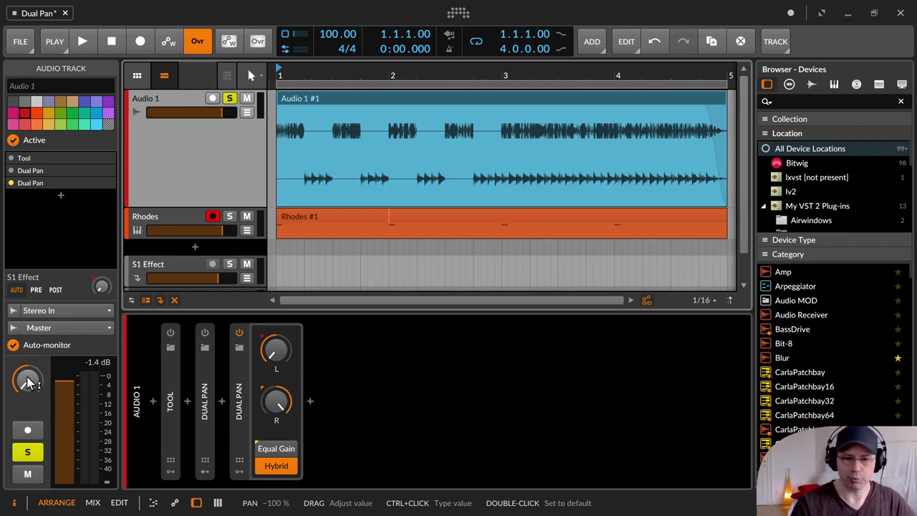
Examine the pan control in Audio 1's Tool device, collapse the device again and reselect the Audio 1 track
{"action": "left_click", "coordinate": [390, 101]}
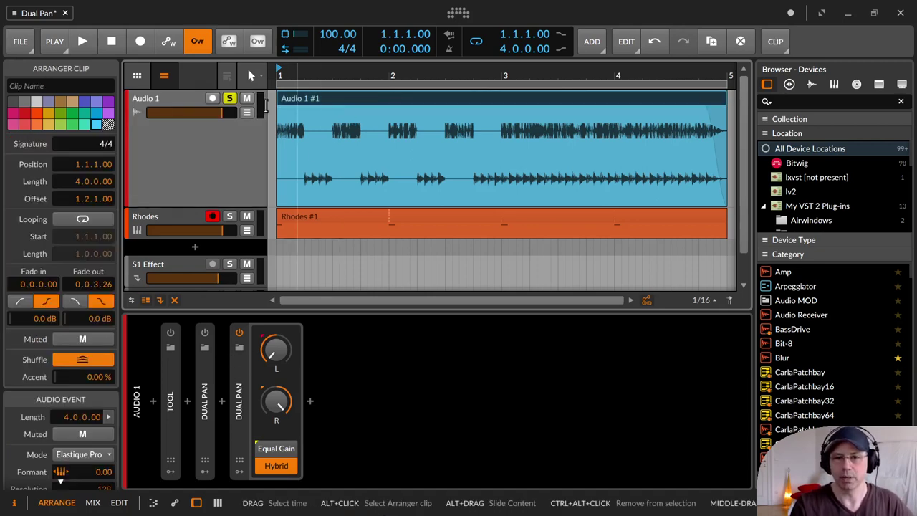
{"action": "left_click", "coordinate": [192, 149]}
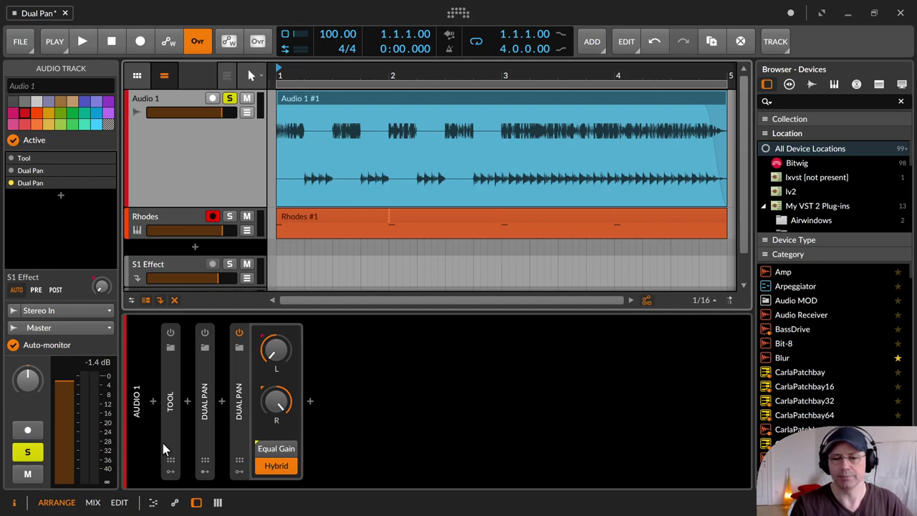
{"action": "double_click", "coordinate": [174, 412]}
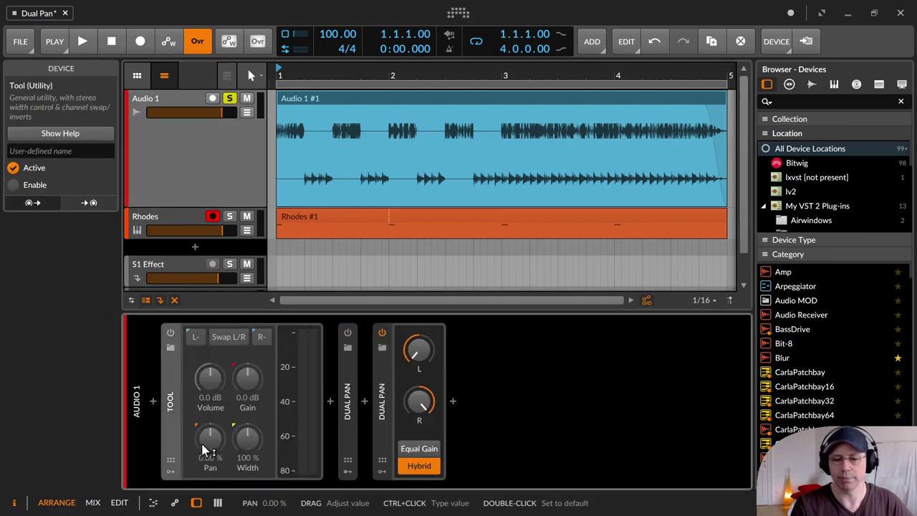
{"action": "double_click", "coordinate": [170, 372]}
{"action": "left_click", "coordinate": [194, 136]}
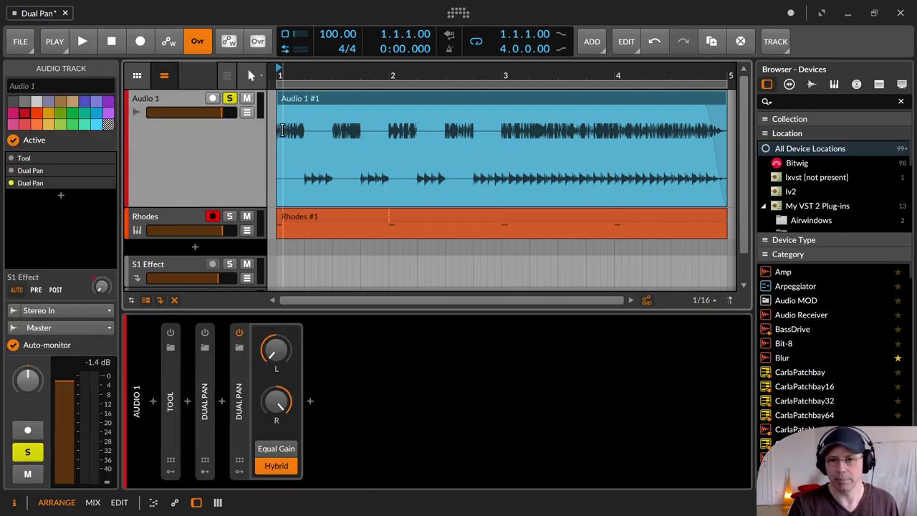
Play the arrangement with Audio 1 panned to center, stop playback and return to the start
{"action": "key", "text": "space"}
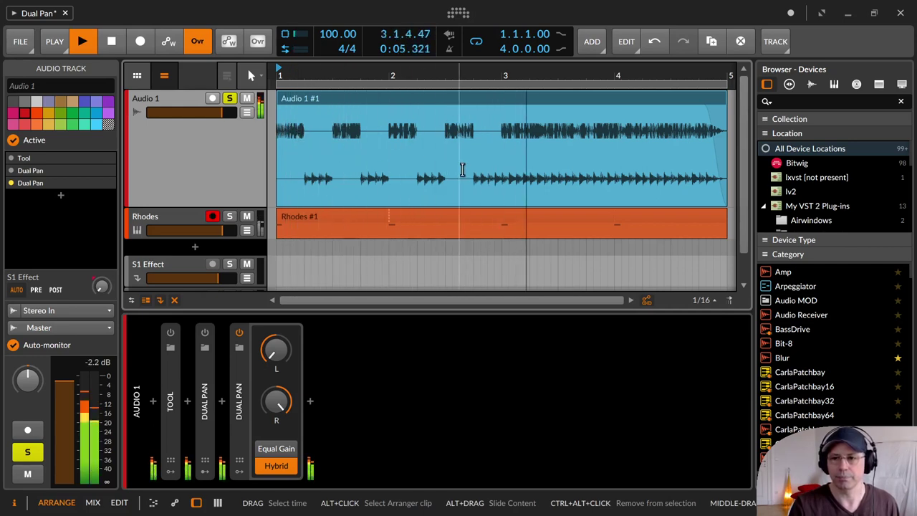
{"action": "key", "text": "space"}
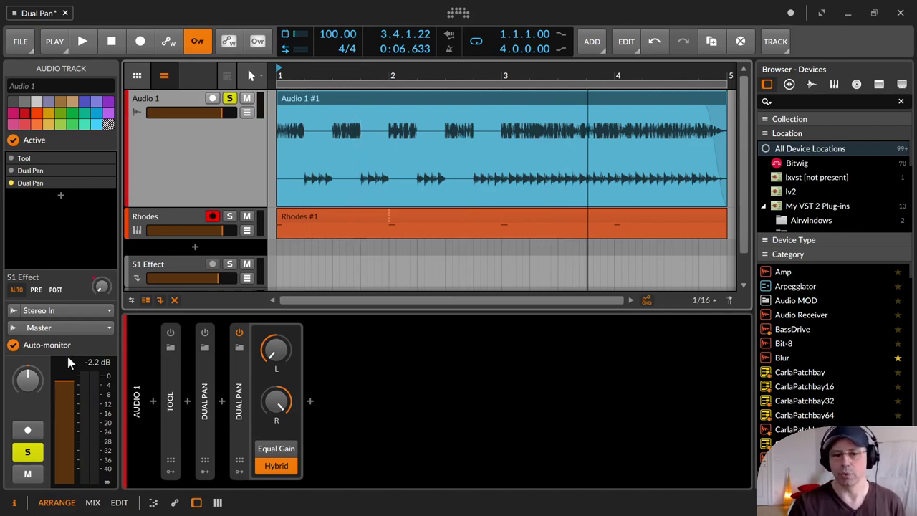
{"action": "left_click", "coordinate": [111, 46]}
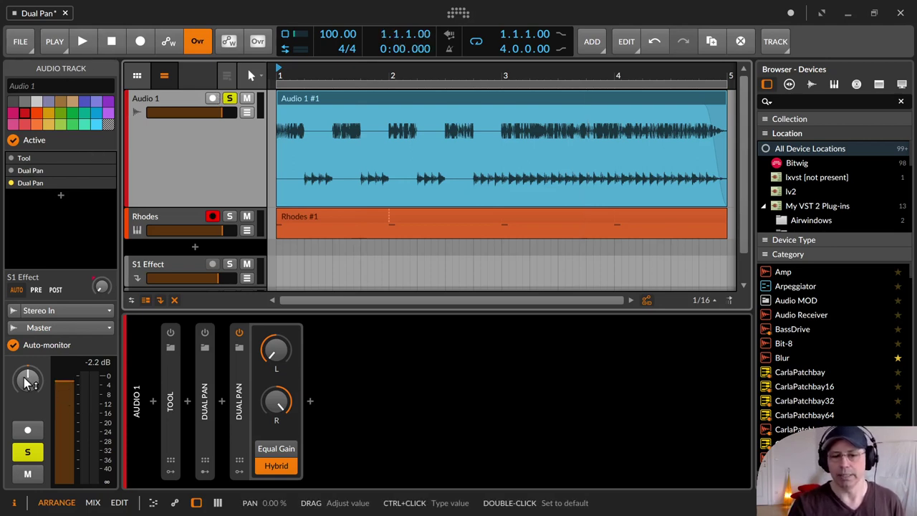
Set the Audio 1 track's pan to -100% and audition the clip
{"action": "mouse_move", "coordinate": [27, 383]}
{"action": "left_mouse_down"}
{"action": "mouse_move", "coordinate": [27, 401]}
{"action": "mouse_move", "coordinate": [29, 384]}
{"action": "mouse_move", "coordinate": [39, 384]}
{"action": "left_mouse_up"}
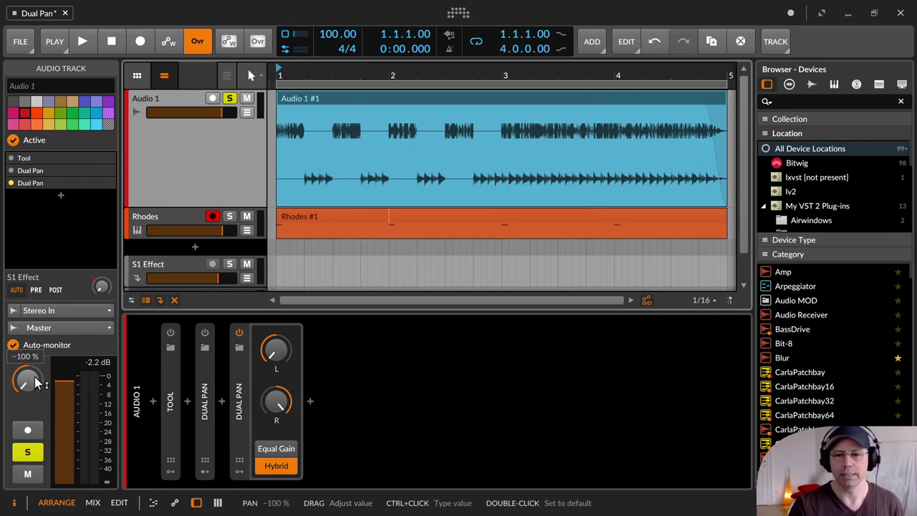
{"action": "key", "text": "space"}
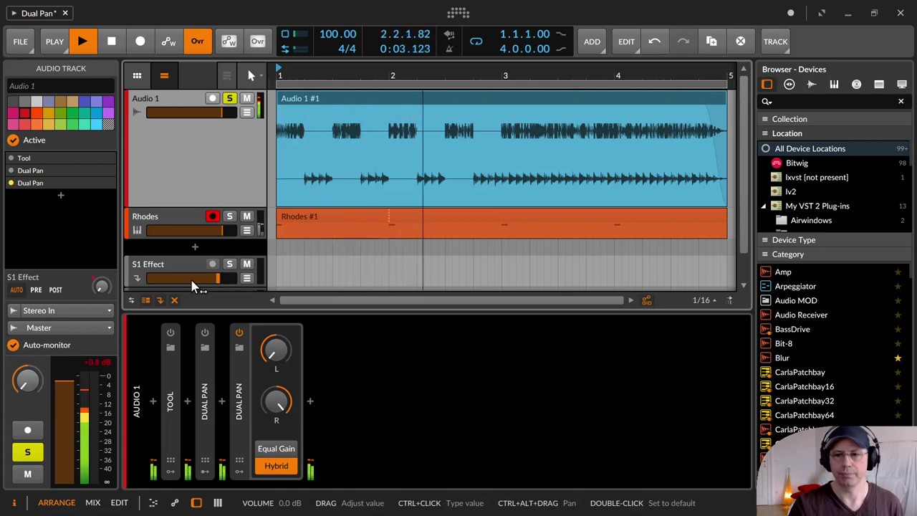
{"action": "key", "text": "space"}
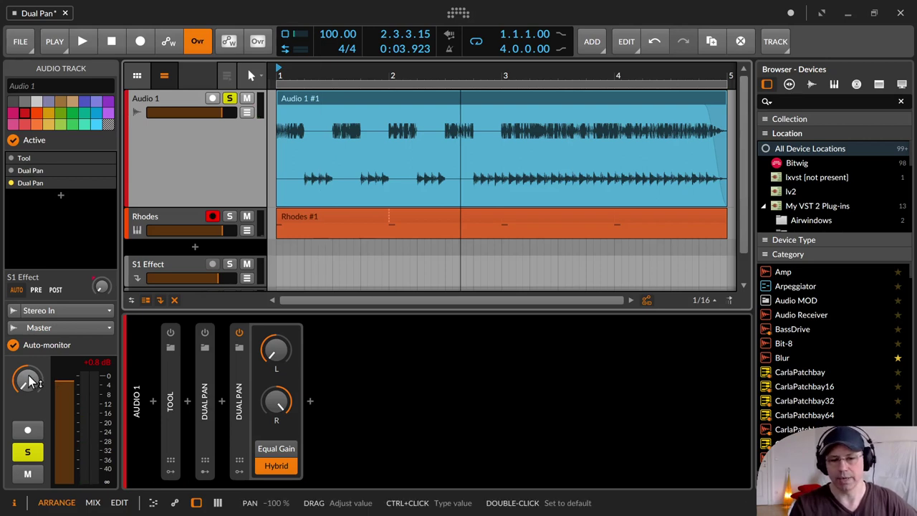
Set the Audio 1 track's pan to 100% and audition the clip from the start
{"action": "left_click_drag", "start_coordinate": [29, 382], "coordinate": [27, 387]}
{"action": "left_click", "coordinate": [111, 49]}
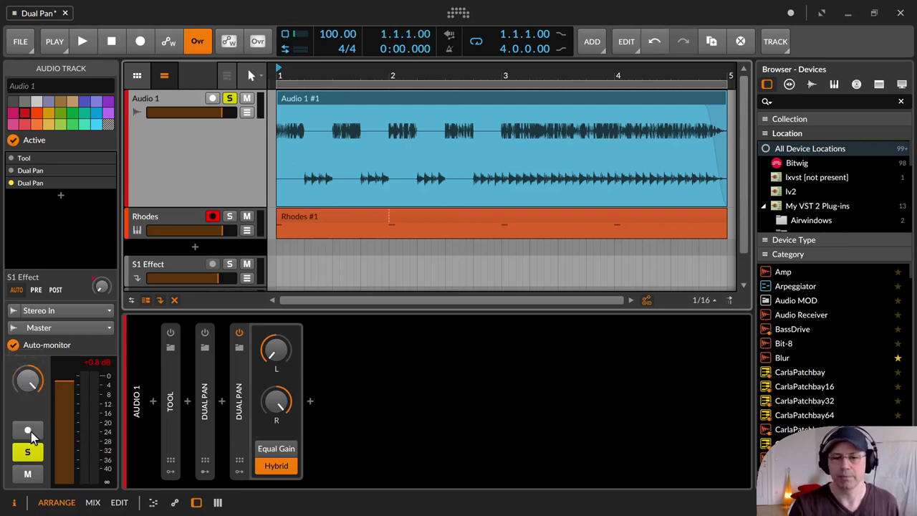
{"action": "key", "text": "space"}
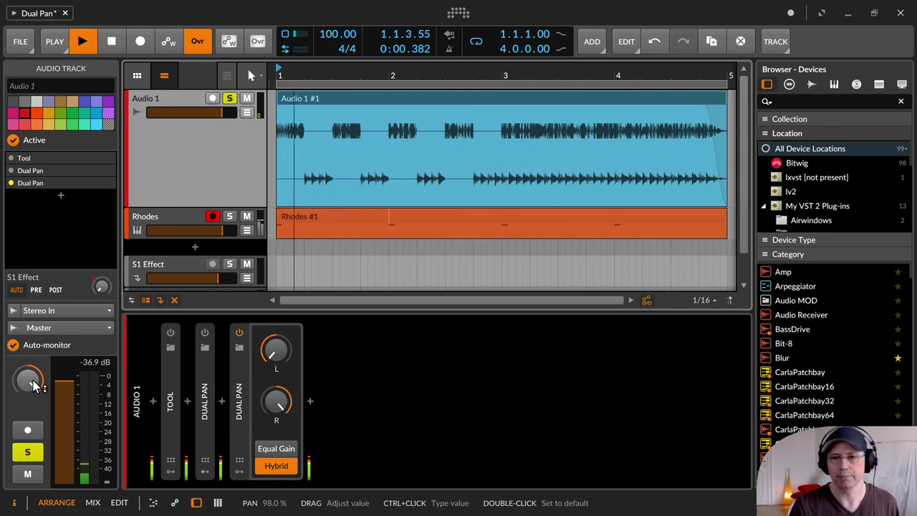
{"action": "left_click_drag", "start_coordinate": [36, 386], "coordinate": [34, 383]}
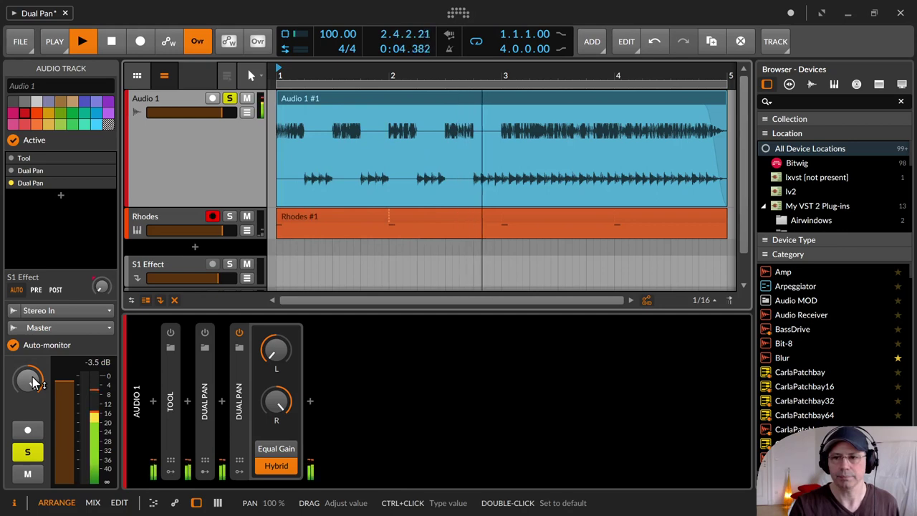
{"action": "key", "text": "space"}
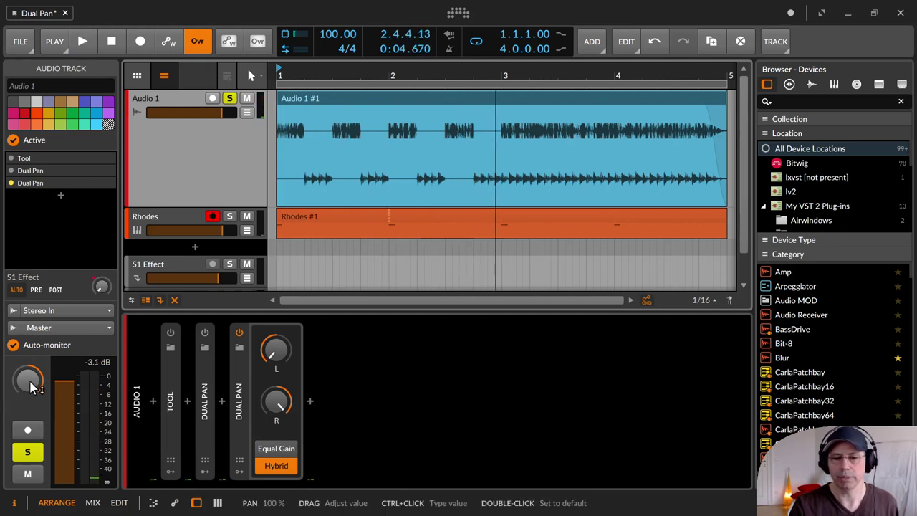
Return the Audio 1 track's pan to its centered default of 0%
{"action": "mouse_move", "coordinate": [32, 387]}
{"action": "left_mouse_down"}
{"action": "mouse_move", "coordinate": [33, 444]}
{"action": "mouse_move", "coordinate": [28, 381]}
{"action": "left_mouse_up"}
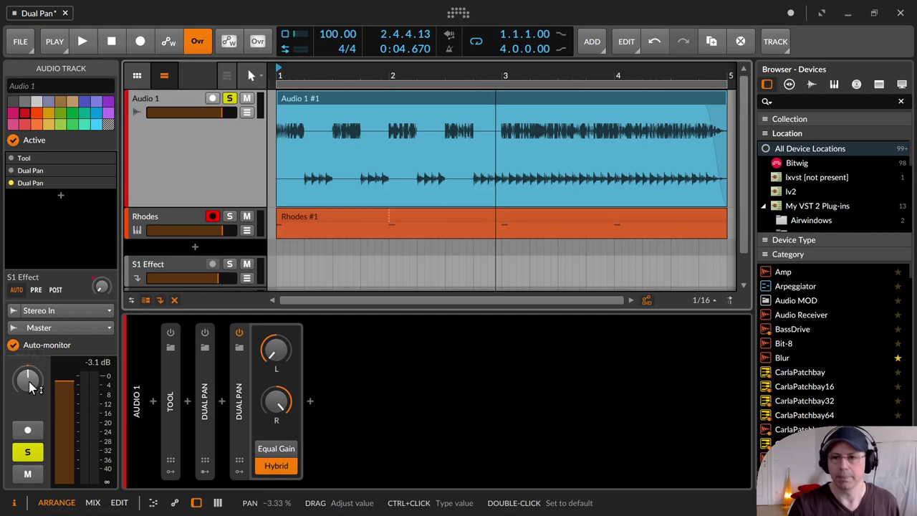
{"action": "double_click", "coordinate": [28, 391]}
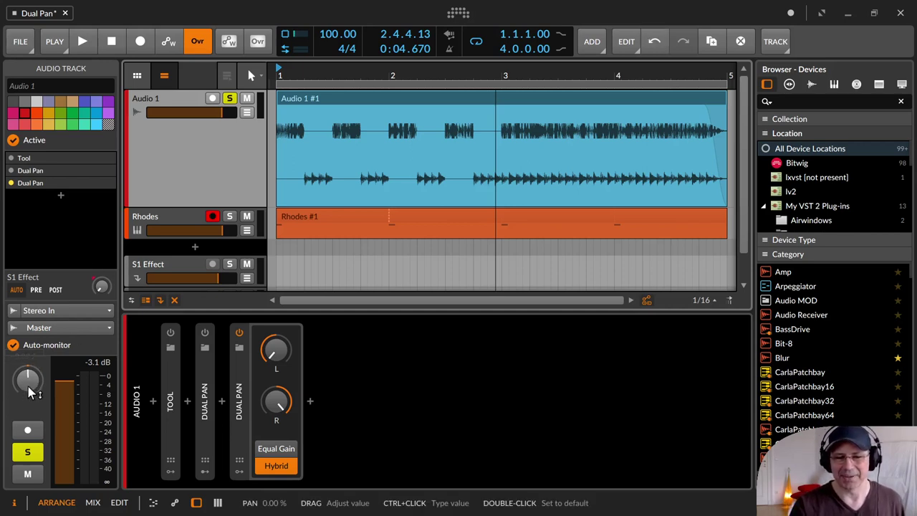
{"action": "left_click_drag", "start_coordinate": [29, 390], "coordinate": [28, 362]}
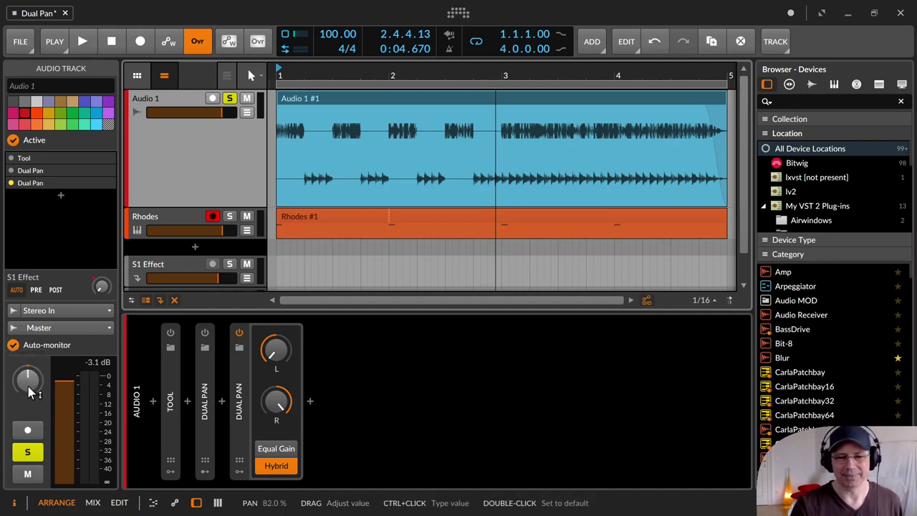
Expand Audio 1's Tool device to examine its volume, gain, pan and width controls, collapse it and reselect the track
{"action": "left_click", "coordinate": [335, 96]}
{"action": "left_click", "coordinate": [204, 135]}
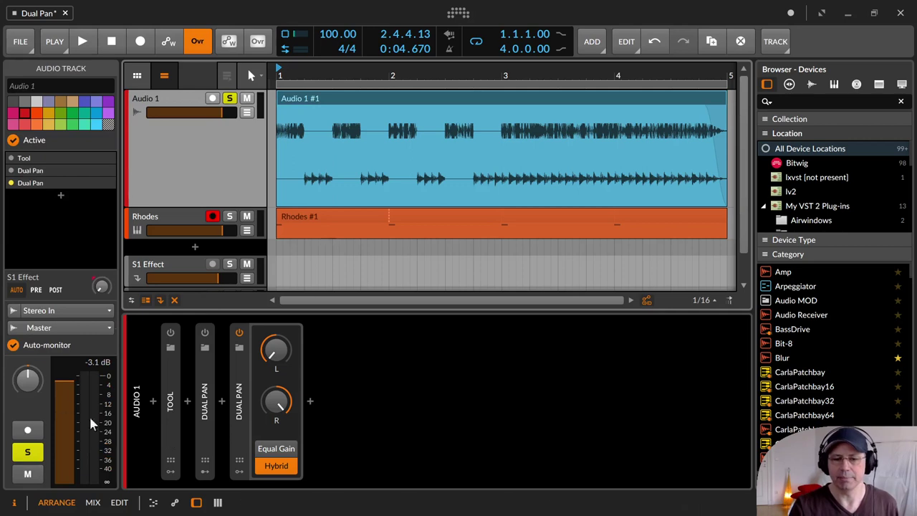
{"action": "left_click", "coordinate": [176, 406]}
{"action": "double_click", "coordinate": [178, 406]}
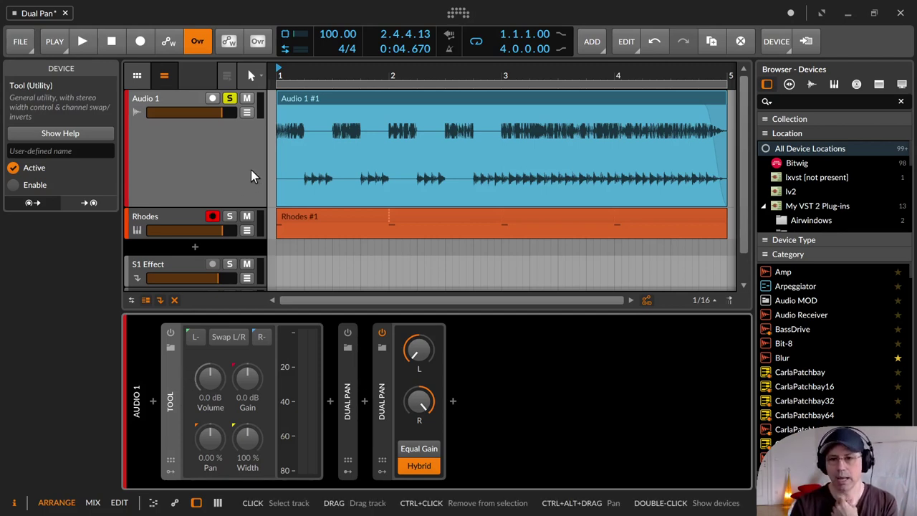
{"action": "left_click", "coordinate": [195, 164]}
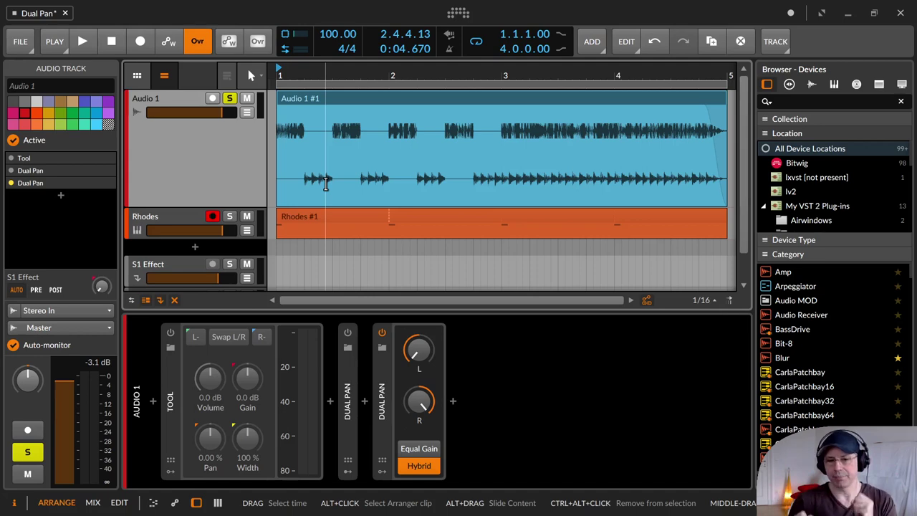
{"action": "double_click", "coordinate": [176, 414]}
{"action": "left_click", "coordinate": [148, 153]}
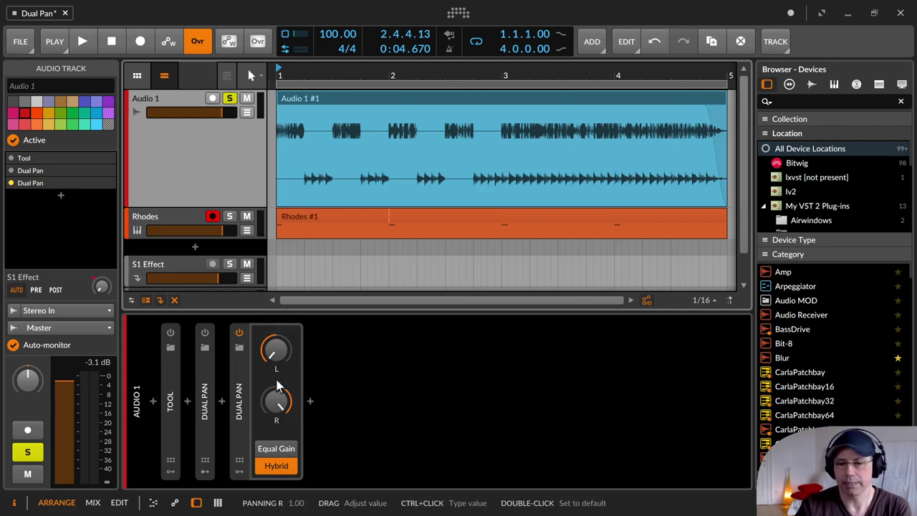
Audition Audio 1 with the active Dual Pan's L panning at -0.97, and raise it to 0.49 during playback
{"action": "left_click_drag", "start_coordinate": [276, 351], "coordinate": [276, 350]}
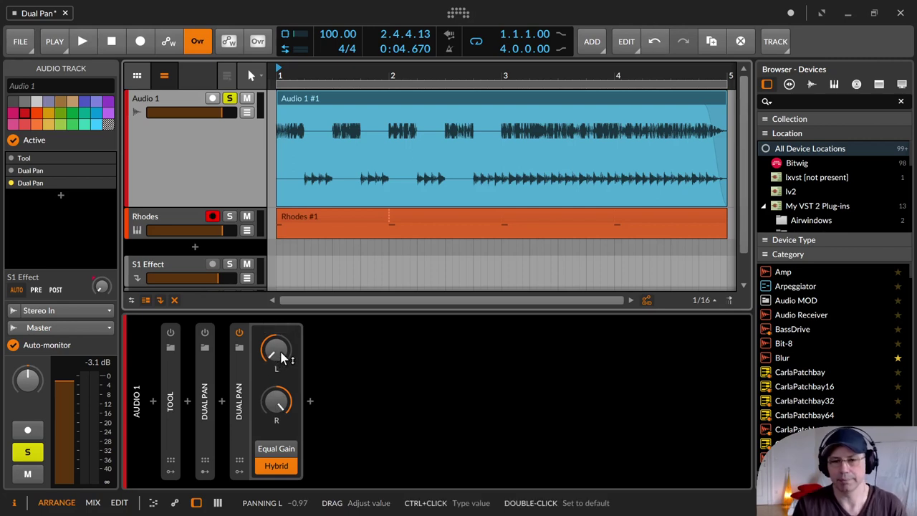
{"action": "key", "text": "space"}
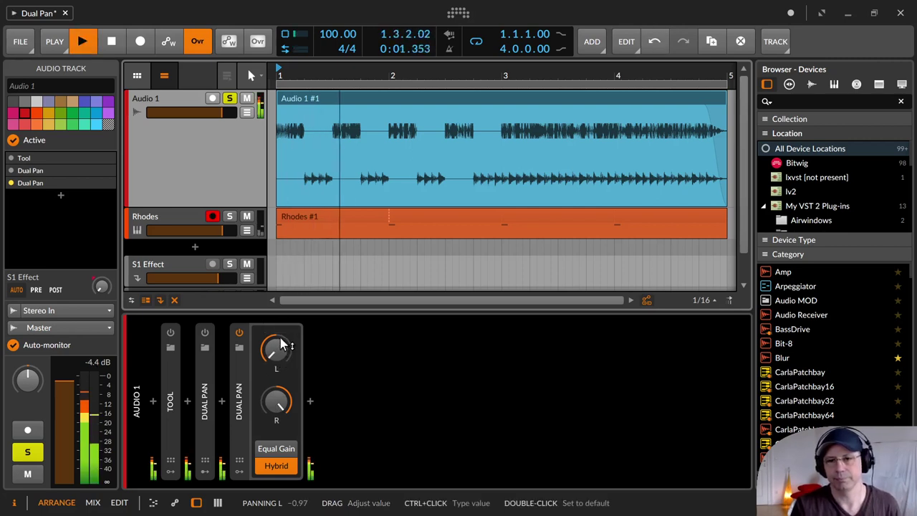
{"action": "key", "text": "space"}
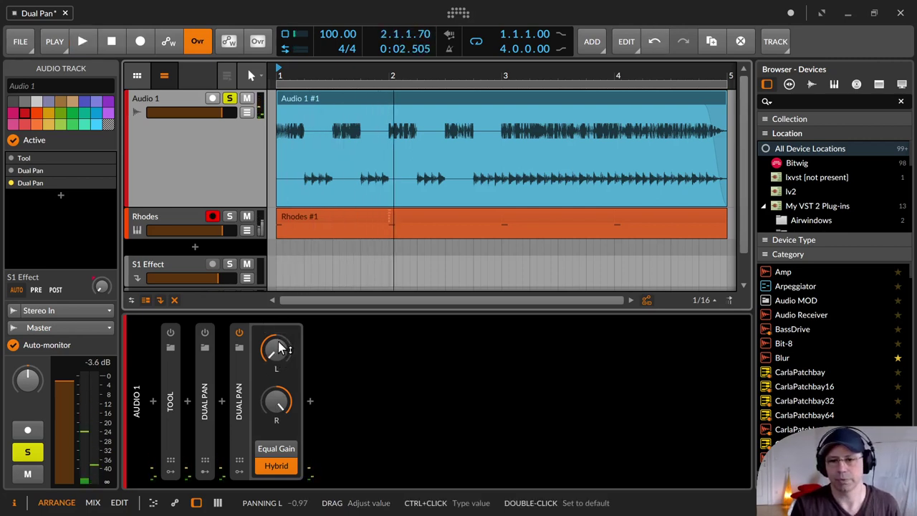
{"action": "key", "text": "space"}
{"action": "left_click_drag", "start_coordinate": [281, 348], "coordinate": [281, 323]}
{"action": "key", "text": "space"}
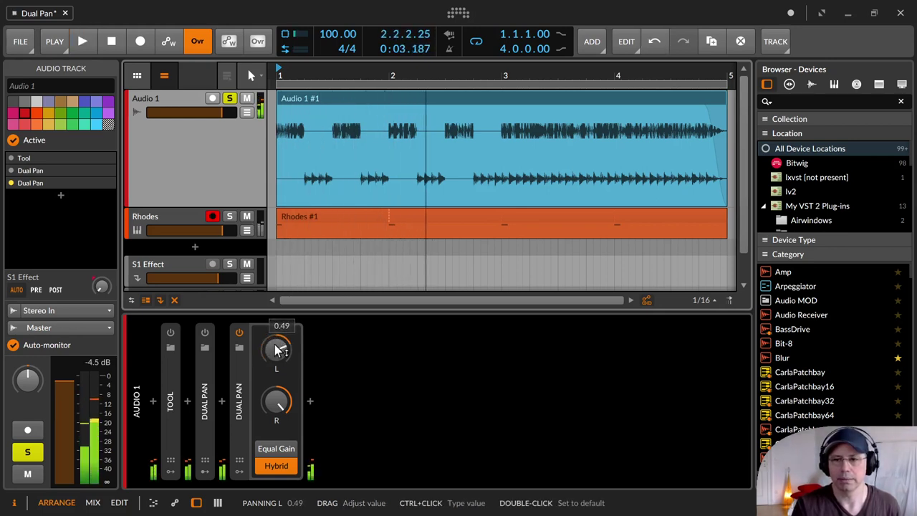
Select the time range from 1.1.1.00 to 3.1.1.00 on Audio 1 and set the arranger loop to it
{"action": "right_click", "coordinate": [503, 122]}
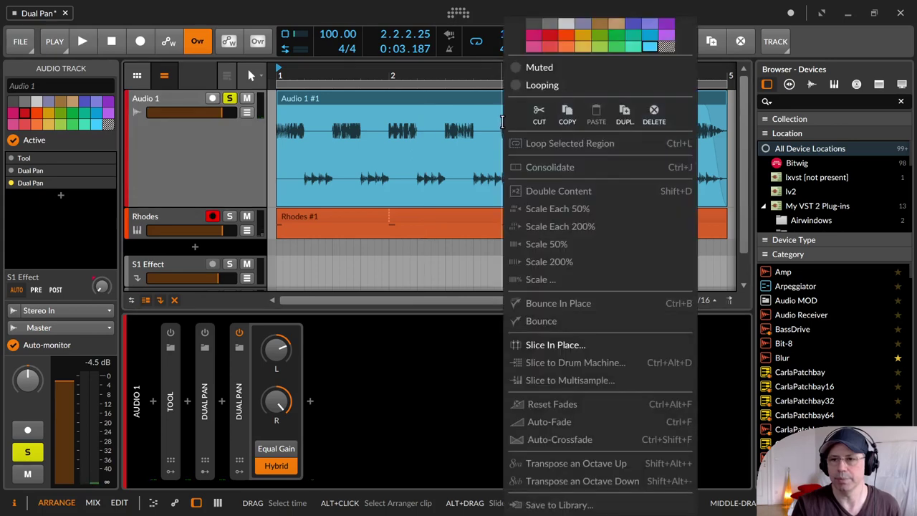
{"action": "left_click", "coordinate": [493, 119]}
{"action": "left_click_drag", "start_coordinate": [502, 120], "coordinate": [244, 115]}
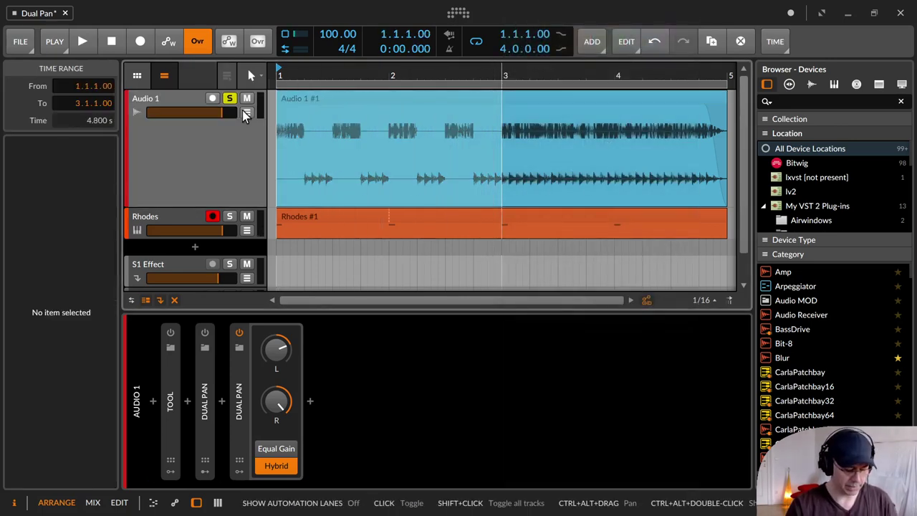
{"action": "key", "text": "ctrl+l"}
Play the two-bar loop while setting the active Dual Pan's L panning to 0.80, and stop playback
{"action": "key", "text": "space"}
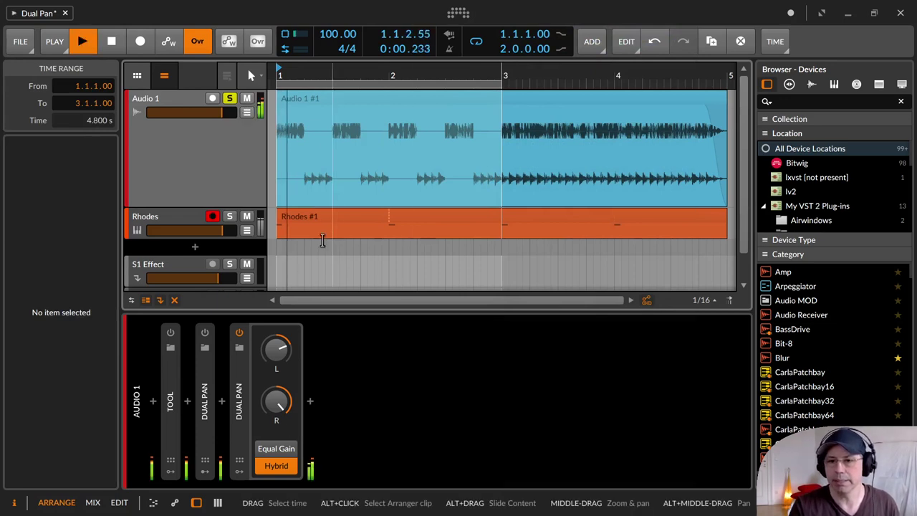
{"action": "mouse_move", "coordinate": [277, 349]}
{"action": "left_mouse_down"}
{"action": "mouse_move", "coordinate": [276, 333]}
{"action": "mouse_move", "coordinate": [276, 371]}
{"action": "mouse_move", "coordinate": [277, 333]}
{"action": "mouse_move", "coordinate": [277, 370]}
{"action": "mouse_move", "coordinate": [278, 349]}
{"action": "left_mouse_up"}
{"action": "key", "text": "space"}
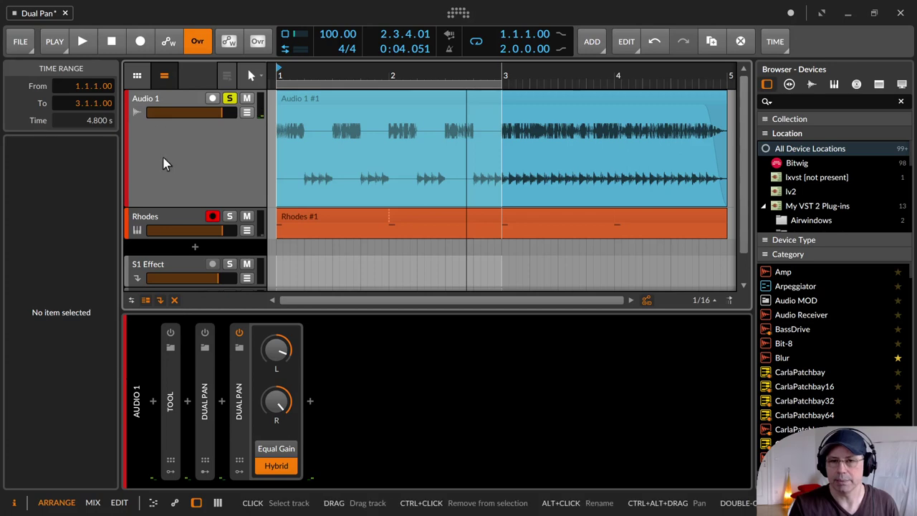
Pan the Audio 1 track to -100% and, while playing the loop, turn the active Dual Pan's L panning fully left
{"action": "left_click", "coordinate": [166, 178]}
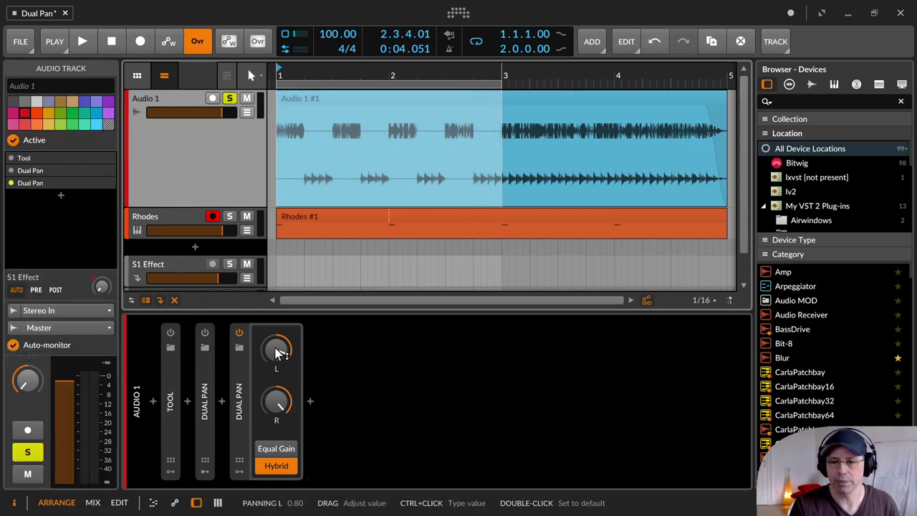
{"action": "key", "text": "space"}
{"action": "left_click_drag", "start_coordinate": [280, 351], "coordinate": [279, 419]}
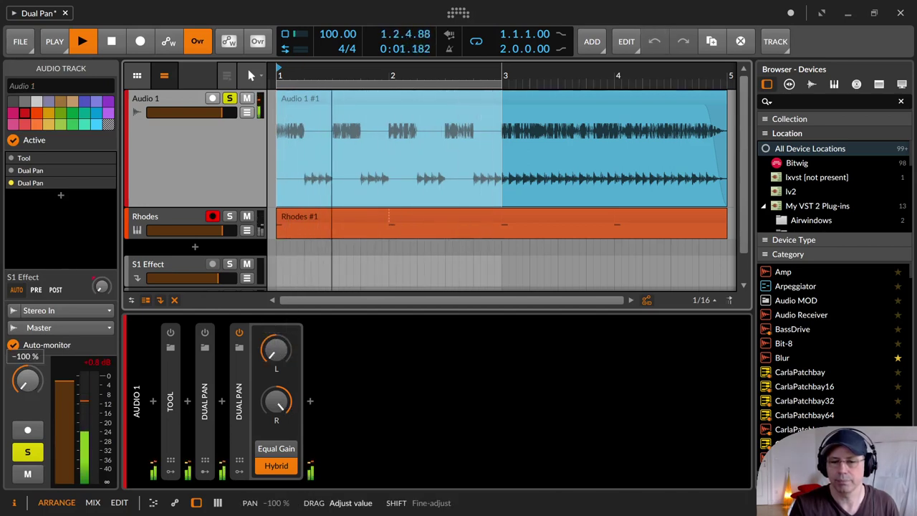
{"action": "mouse_move", "coordinate": [274, 366]}
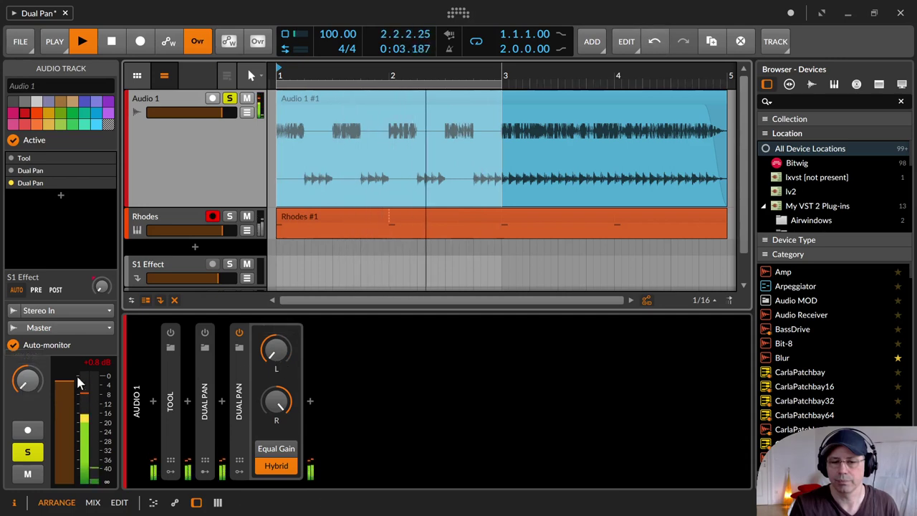
Center the Audio 1 track pan and audition the loop with the active Dual Pan's L panning at 0.60 and turned back toward left
{"action": "mouse_move", "coordinate": [284, 355]}
{"action": "left_mouse_down"}
{"action": "mouse_move", "coordinate": [288, 318]}
{"action": "mouse_move", "coordinate": [281, 347]}
{"action": "left_mouse_up"}
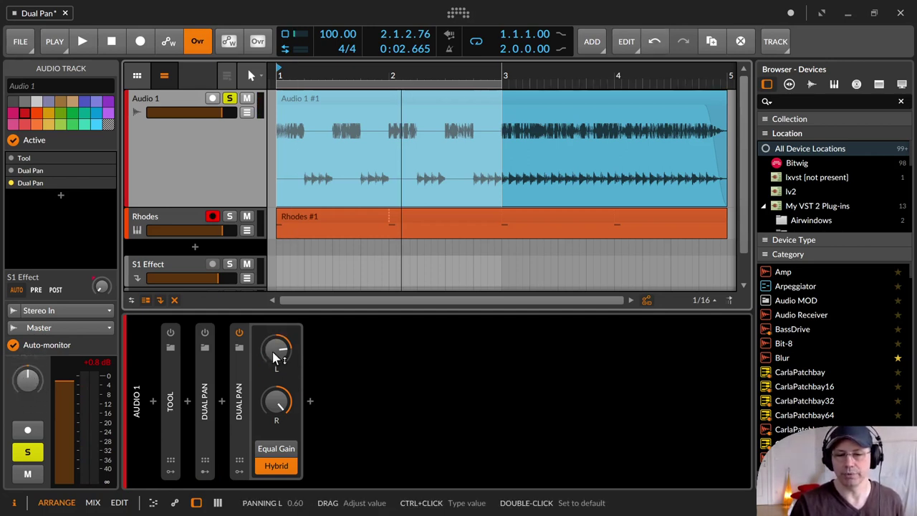
{"action": "key", "text": "space"}
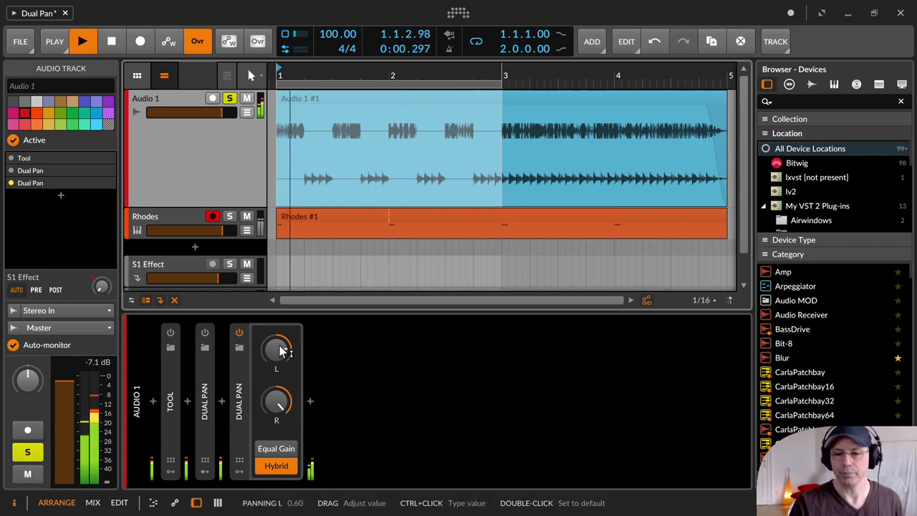
{"action": "left_click_drag", "start_coordinate": [276, 348], "coordinate": [297, 397]}
{"action": "key", "text": "space"}
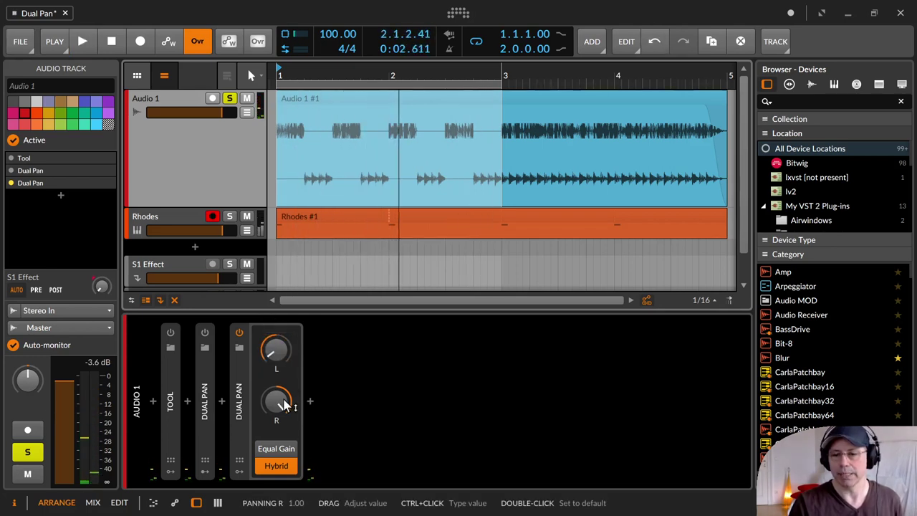
{"action": "key", "text": "space"}
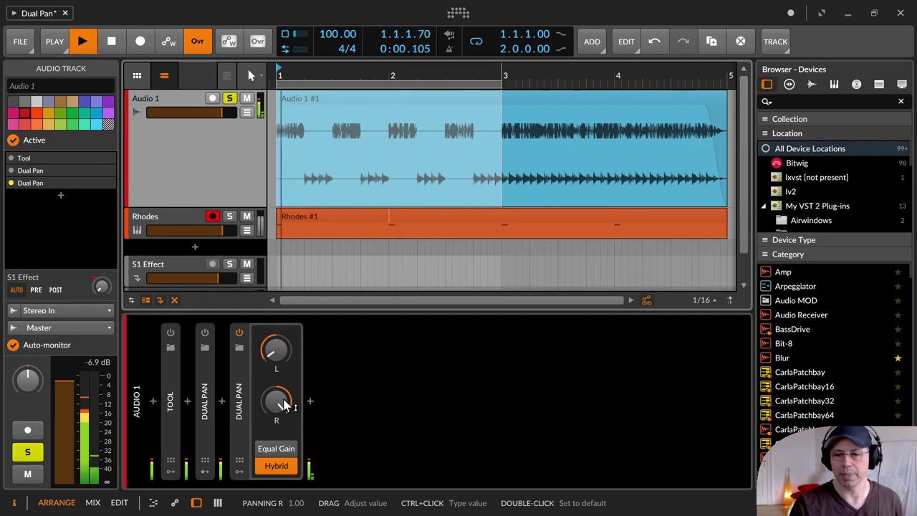
{"action": "mouse_move", "coordinate": [285, 406]}
{"action": "left_mouse_down"}
{"action": "mouse_move", "coordinate": [285, 471]}
{"action": "mouse_move", "coordinate": [285, 406]}
{"action": "left_mouse_up"}
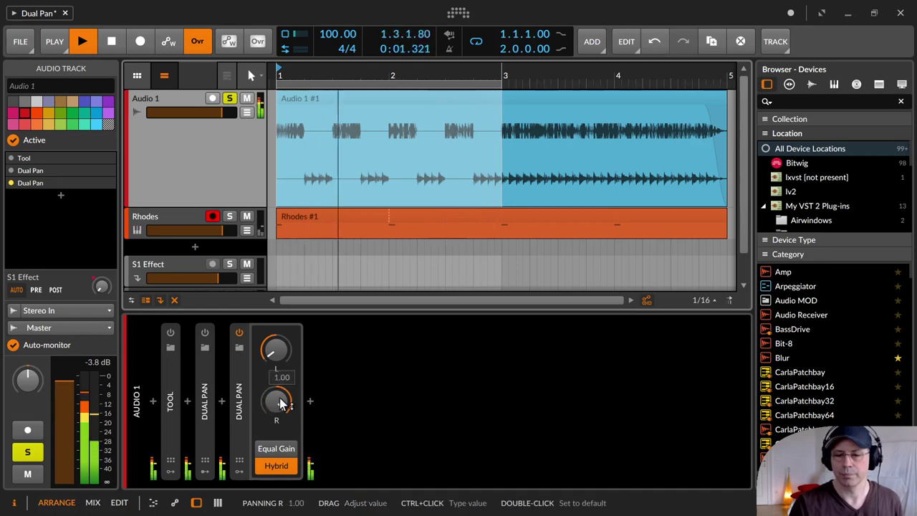
Expand and enable the Tool device on Audio 1, and set its Width to 0.00 %
{"action": "double_click", "coordinate": [163, 406]}
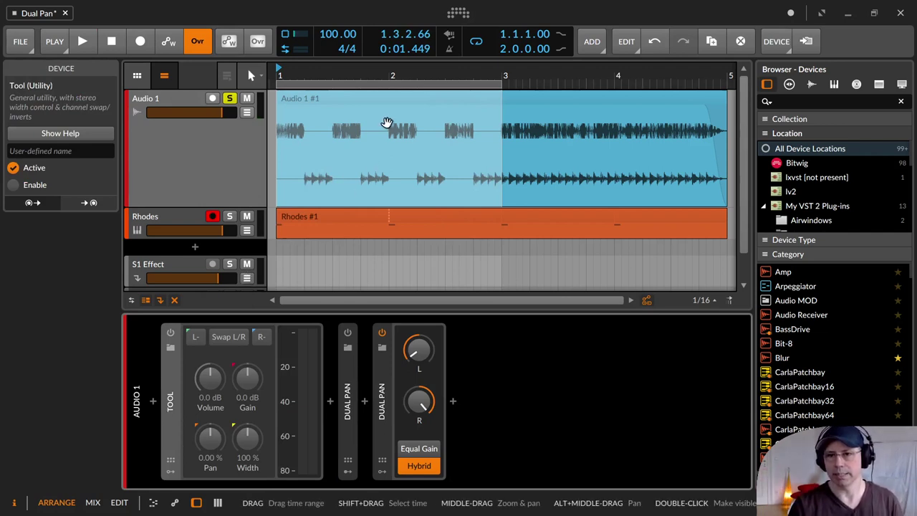
{"action": "left_click", "coordinate": [176, 332]}
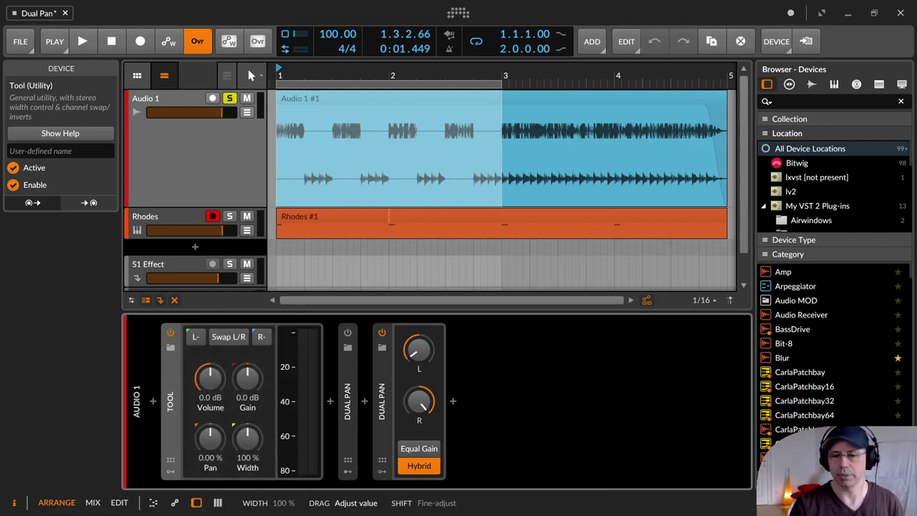
{"action": "left_click_drag", "start_coordinate": [247, 433], "coordinate": [254, 429]}
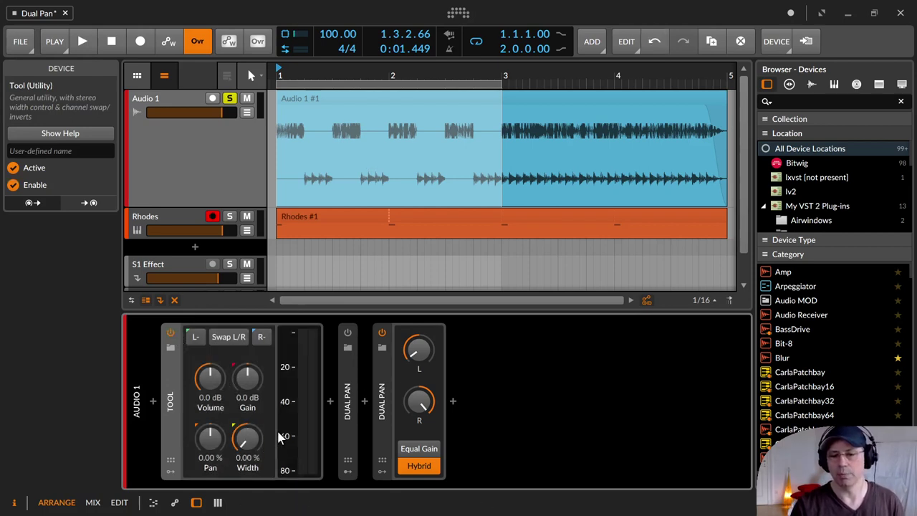
Play the loop while setting the active Dual Pan's L panning to 1.00 and R panning to -1.00, and stop playback
{"action": "key", "text": "space"}
{"action": "left_click_drag", "start_coordinate": [418, 349], "coordinate": [418, 316]}
{"action": "mouse_move", "coordinate": [429, 399]}
{"action": "left_mouse_down"}
{"action": "mouse_move", "coordinate": [430, 439]}
{"action": "mouse_move", "coordinate": [430, 399]}
{"action": "left_mouse_up"}
{"action": "key", "text": "space"}
Reset the active Dual Pan's L and R panning to their default values, -1.00 and 1.00
{"action": "right_click", "coordinate": [411, 402]}
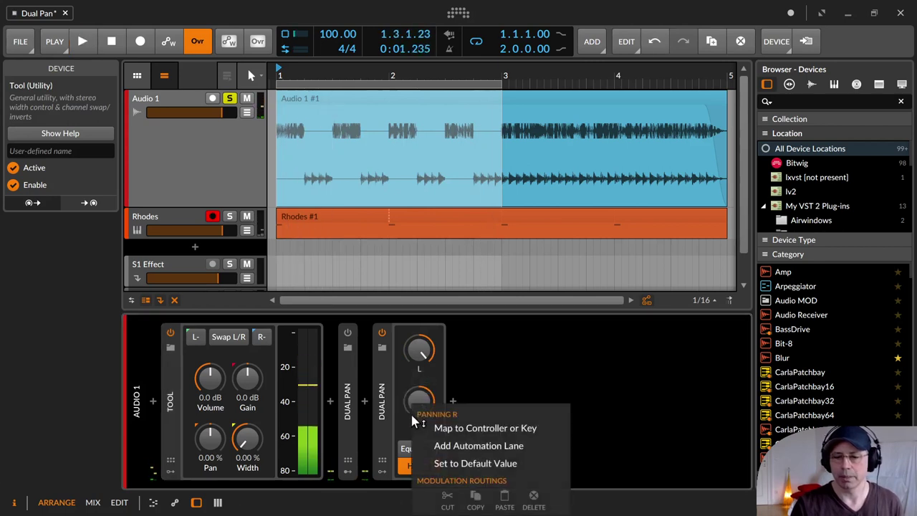
{"action": "left_click", "coordinate": [409, 388]}
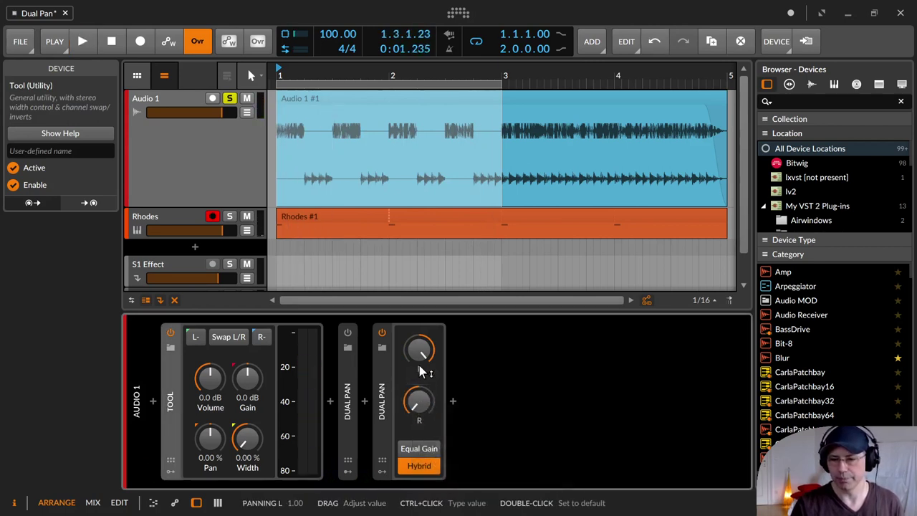
{"action": "double_click", "coordinate": [419, 400]}
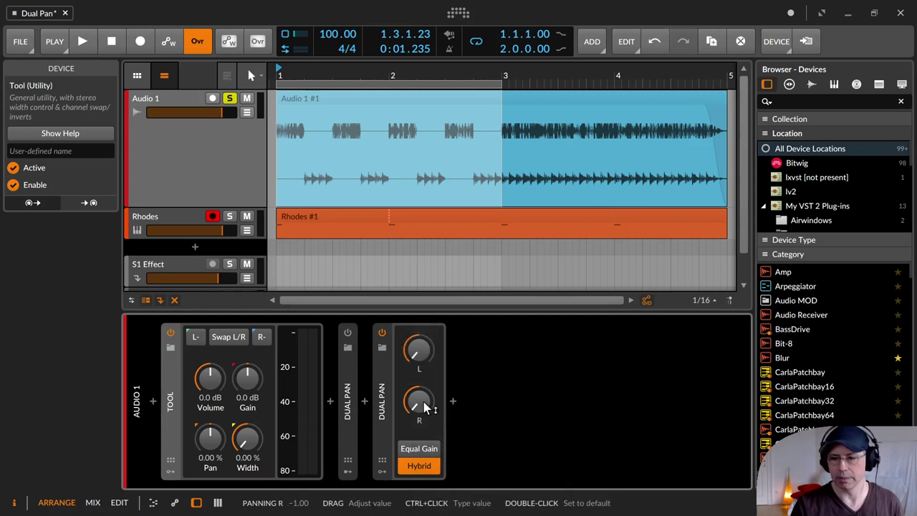
Disable and collapse the Tool device, and select the Audio 1 track
{"action": "left_click", "coordinate": [171, 333]}
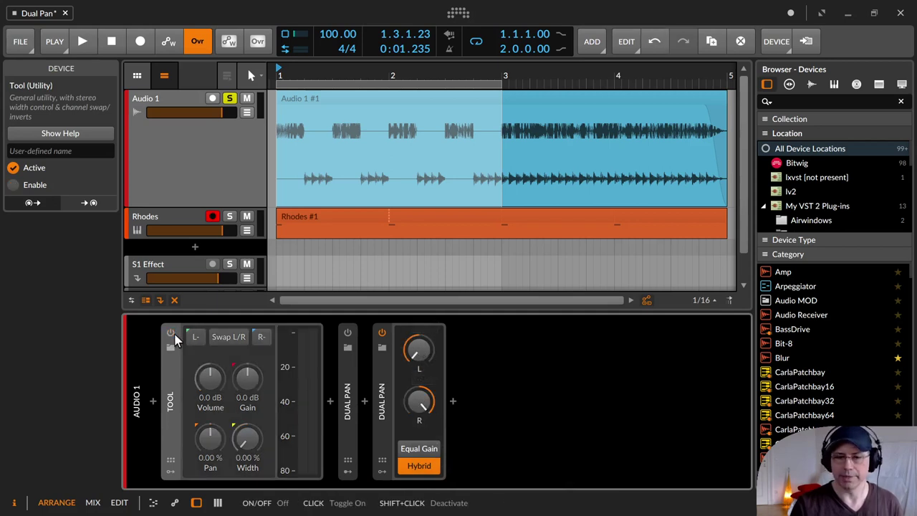
{"action": "double_click", "coordinate": [168, 372]}
{"action": "left_click", "coordinate": [178, 166]}
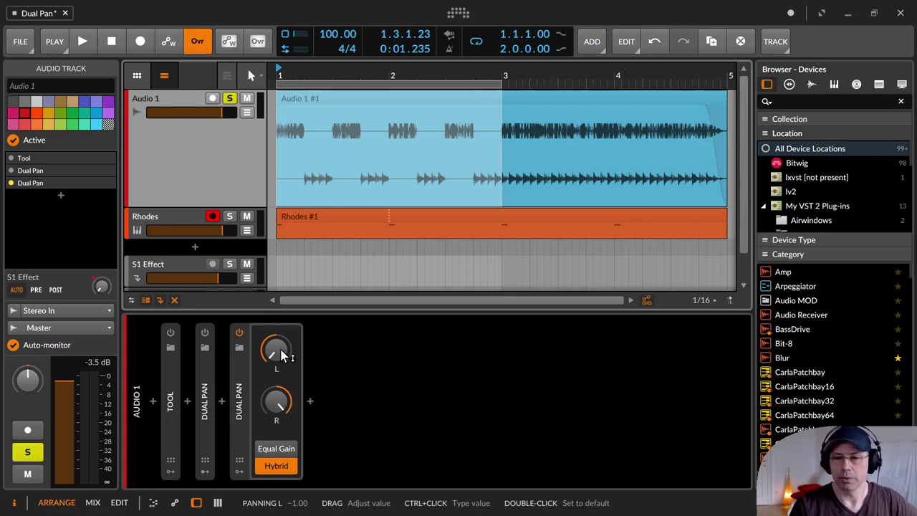
Clear the two-bar time selection on Audio 1 and place the playback start at 1.4.4.00
{"action": "left_click", "coordinate": [450, 147]}
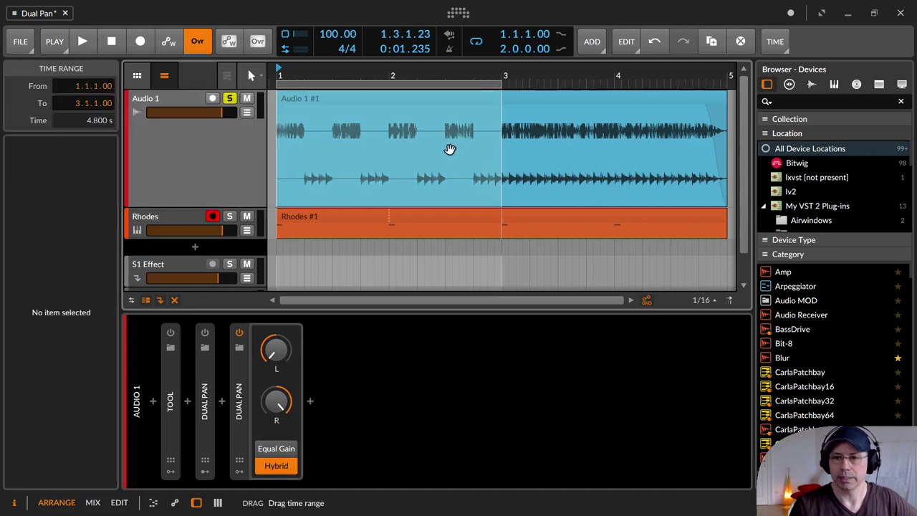
{"action": "left_click", "coordinate": [380, 119]}
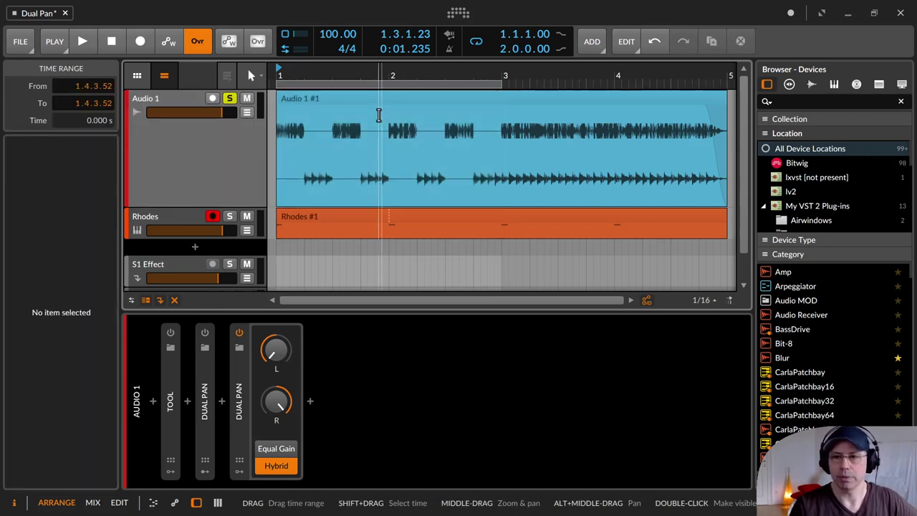
{"action": "left_click", "coordinate": [384, 176]}
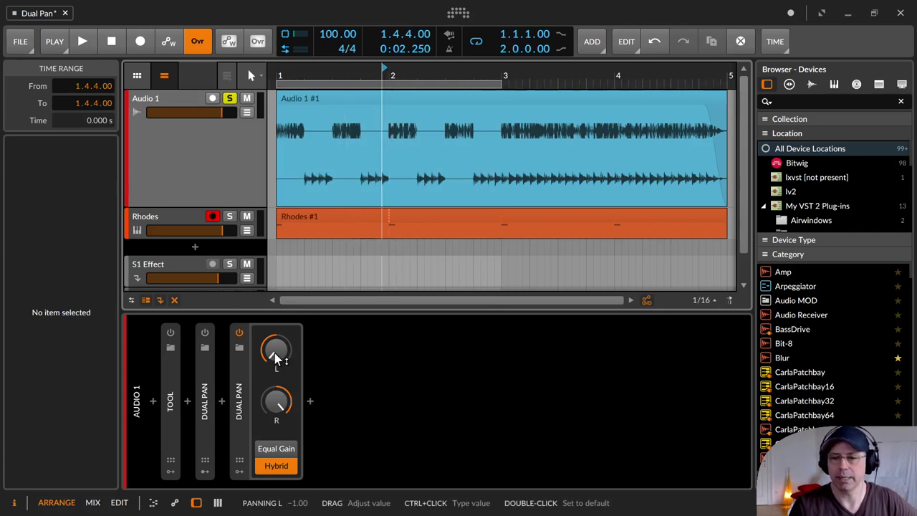
Audition Audio 1 with the active Dual Pan's R panning at -1.00, and return it to fully right after stopping playback
{"action": "left_click", "coordinate": [277, 404]}
{"action": "key", "text": "space"}
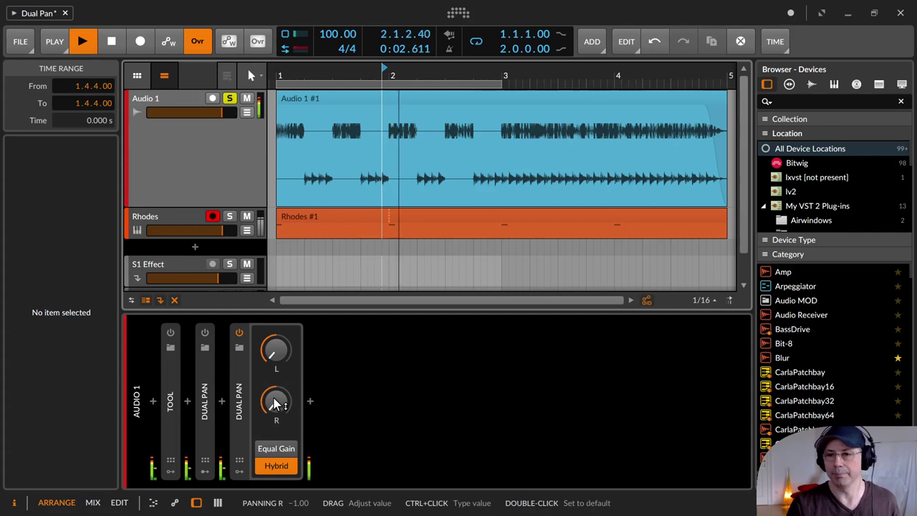
{"action": "key", "text": "space"}
{"action": "left_click_drag", "start_coordinate": [276, 404], "coordinate": [276, 358]}
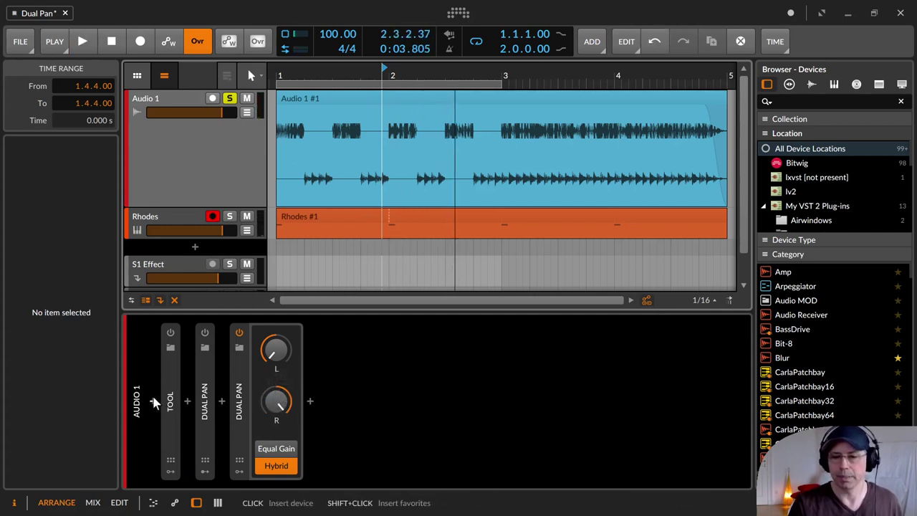
Sweep the Audio 1 track pan from 100% to -98.0% and reset it to center
{"action": "left_click", "coordinate": [252, 157]}
{"action": "left_click_drag", "start_coordinate": [27, 380], "coordinate": [27, 344]}
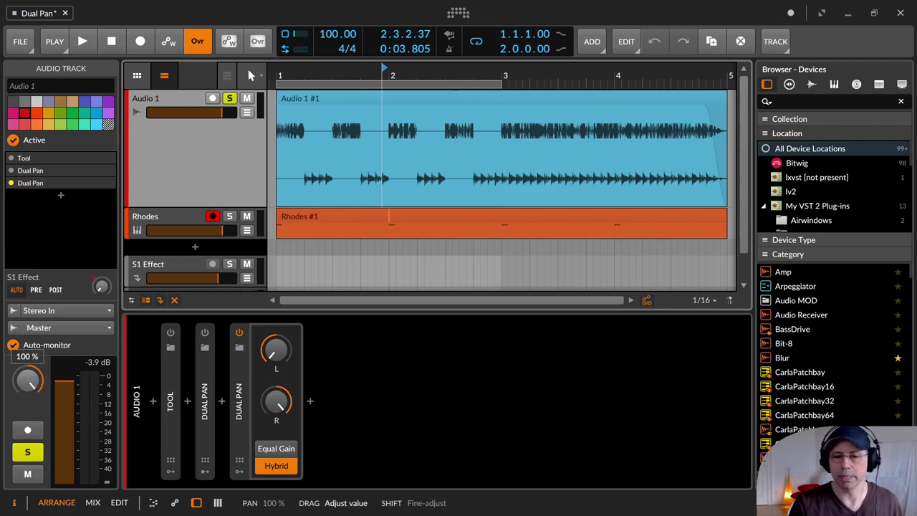
{"action": "left_click_drag", "start_coordinate": [27, 379], "coordinate": [27, 381]}
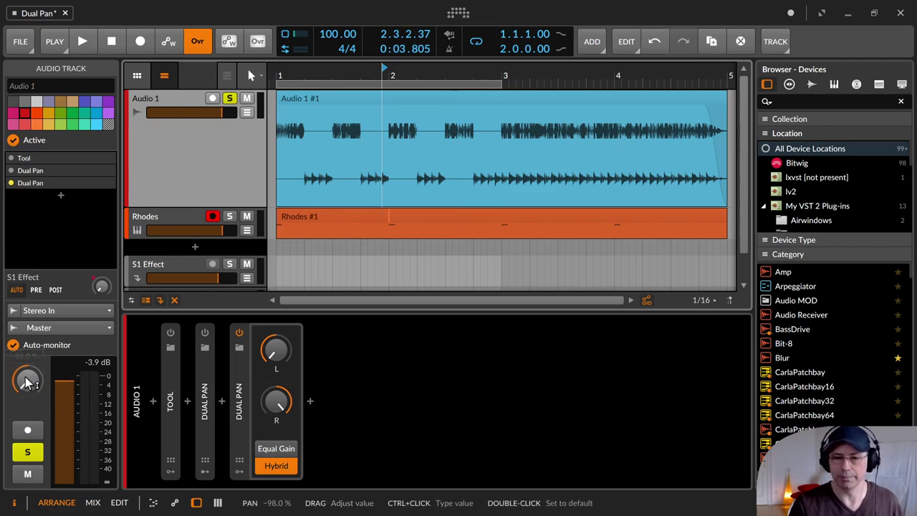
{"action": "double_click", "coordinate": [27, 380]}
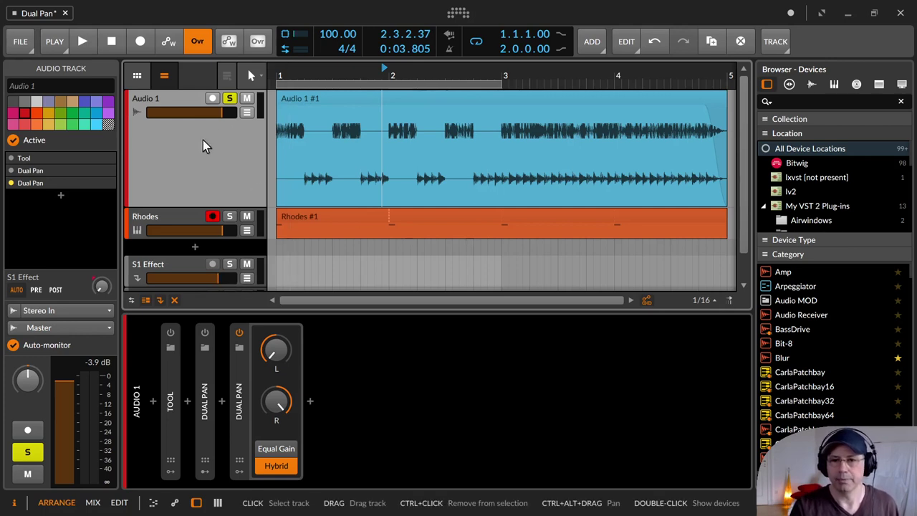
Solo the Rhodes track and expand its Delay-2 device
{"action": "left_click", "coordinate": [189, 218]}
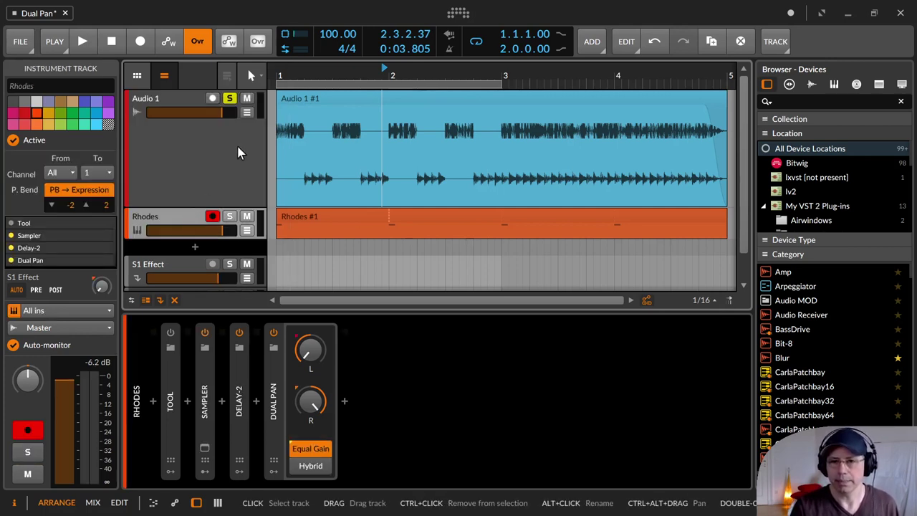
{"action": "left_click", "coordinate": [229, 216]}
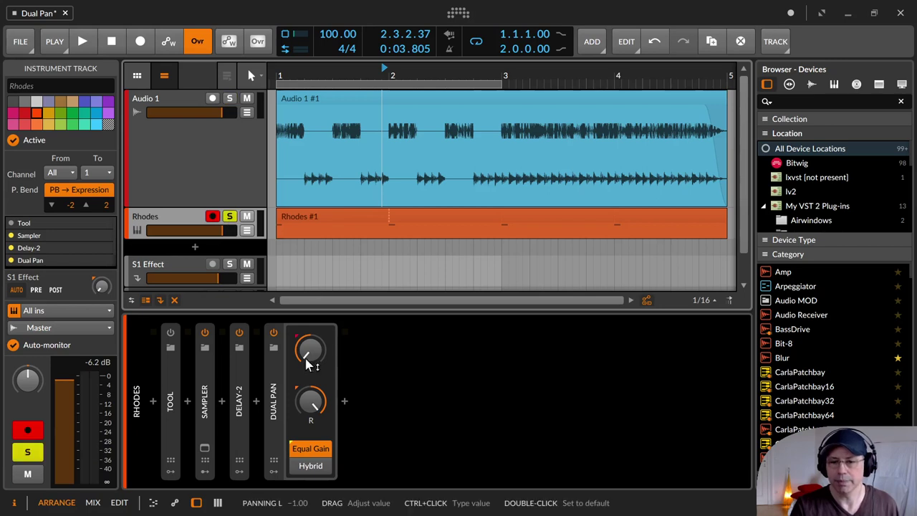
{"action": "double_click", "coordinate": [244, 384]}
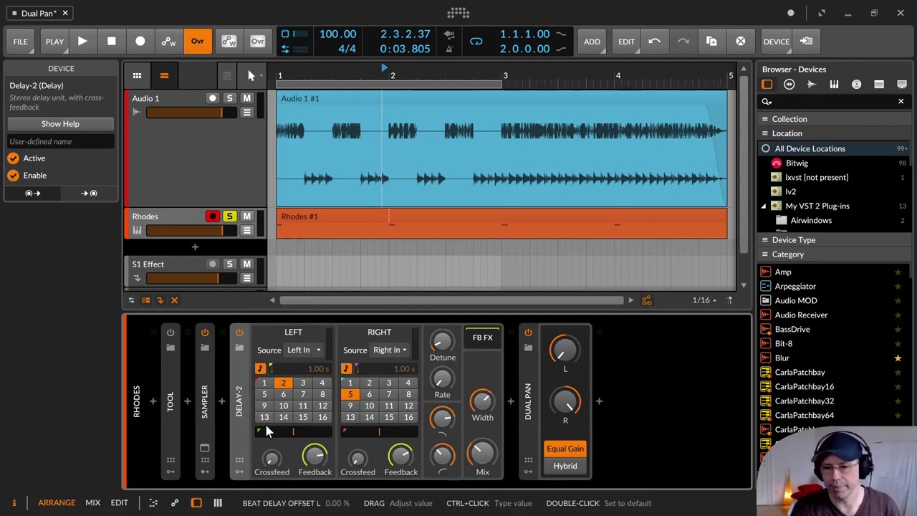
Start playback of the soloed Rhodes track, and expand and enable its Tool device
{"action": "key", "text": "space"}
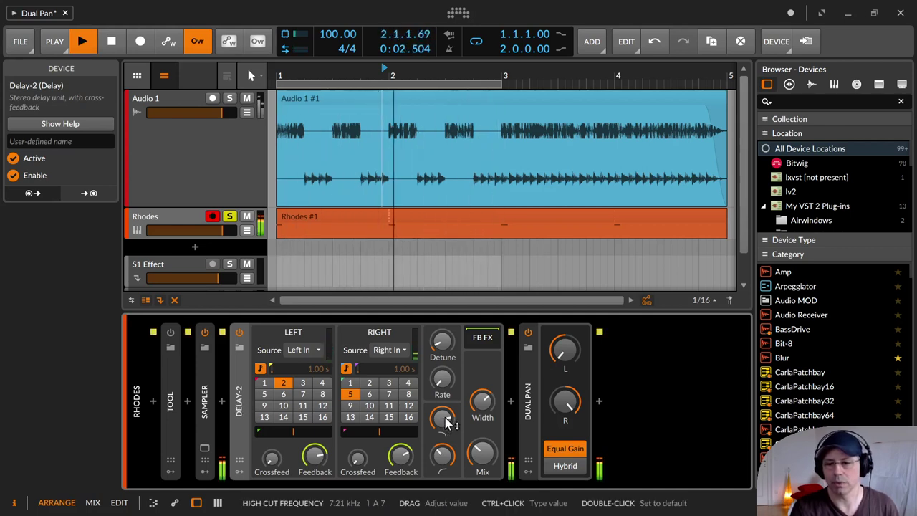
{"action": "double_click", "coordinate": [170, 434]}
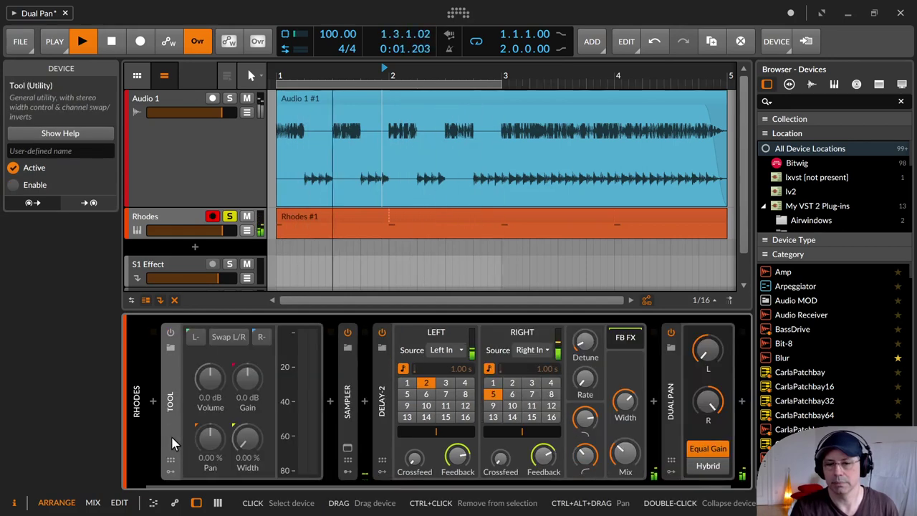
{"action": "left_click", "coordinate": [170, 333]}
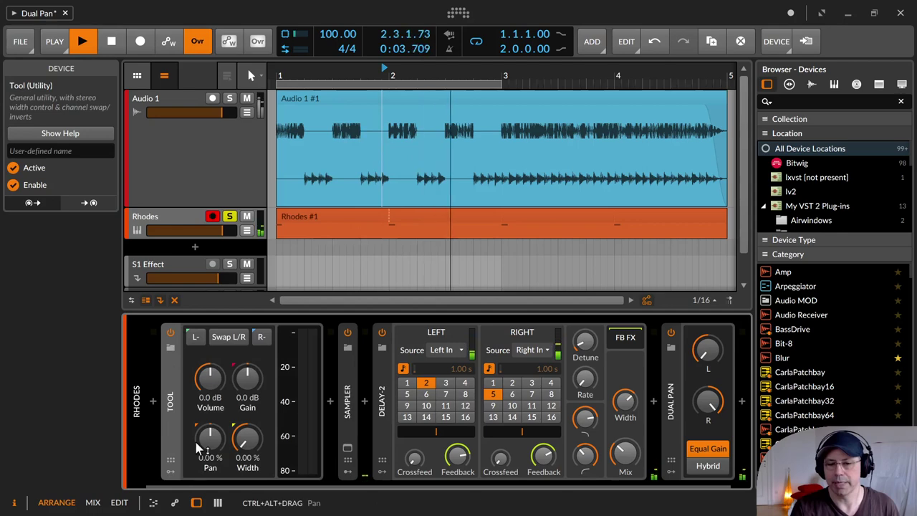
Sweep the Rhodes track pan to -100% and back to center during playback, and stop playback
{"action": "left_click", "coordinate": [169, 215]}
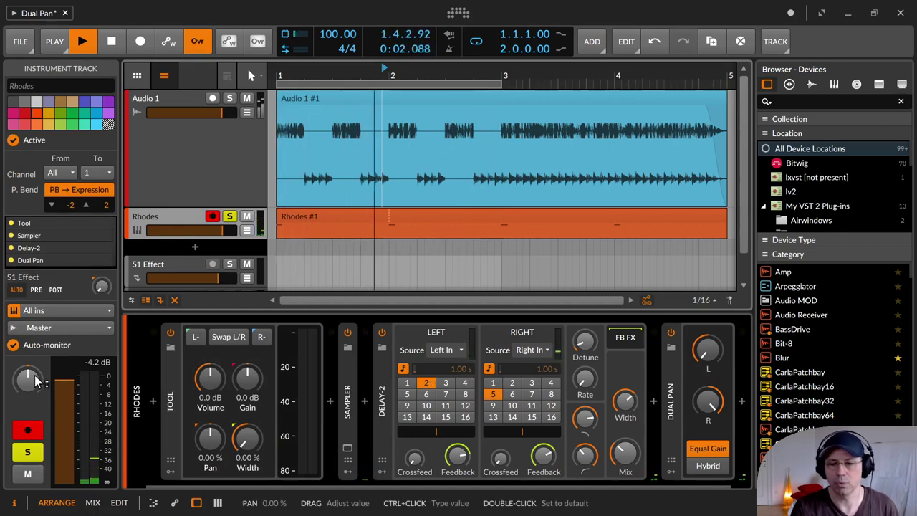
{"action": "left_click_drag", "start_coordinate": [30, 374], "coordinate": [39, 380]}
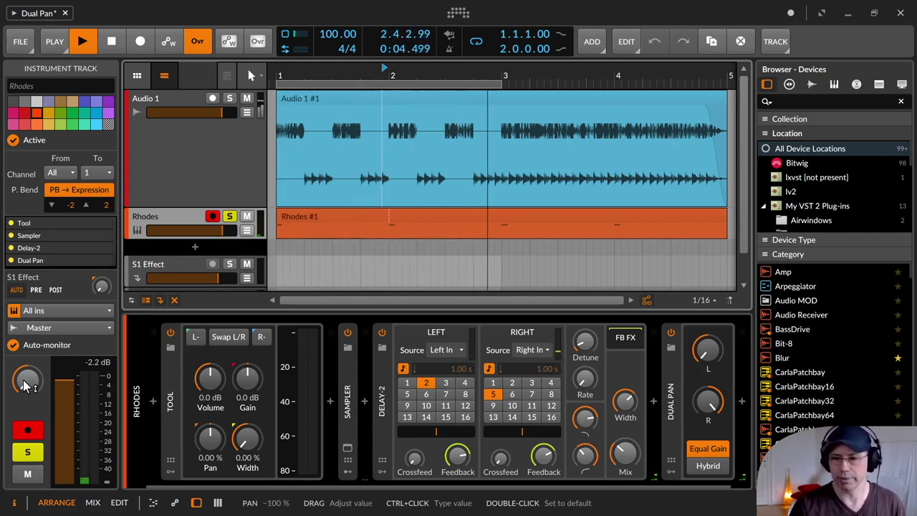
{"action": "left_click_drag", "start_coordinate": [25, 385], "coordinate": [25, 386]}
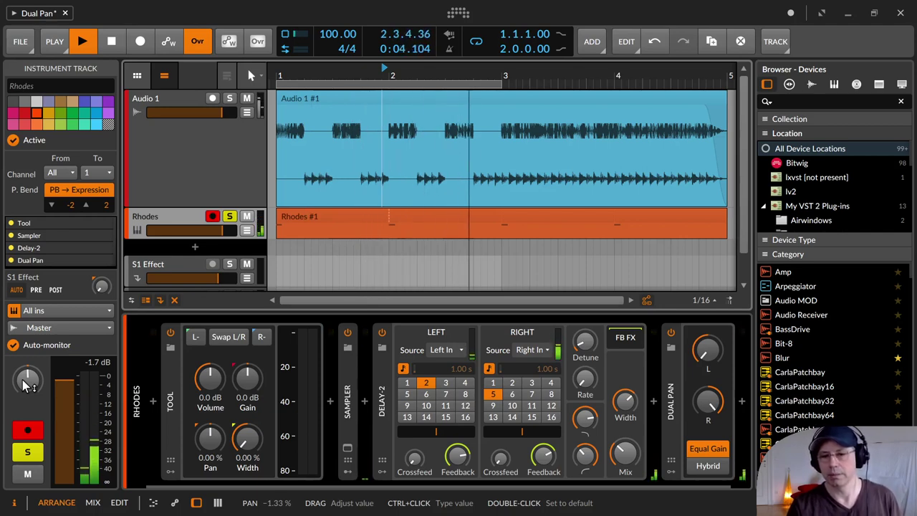
{"action": "key", "text": "space"}
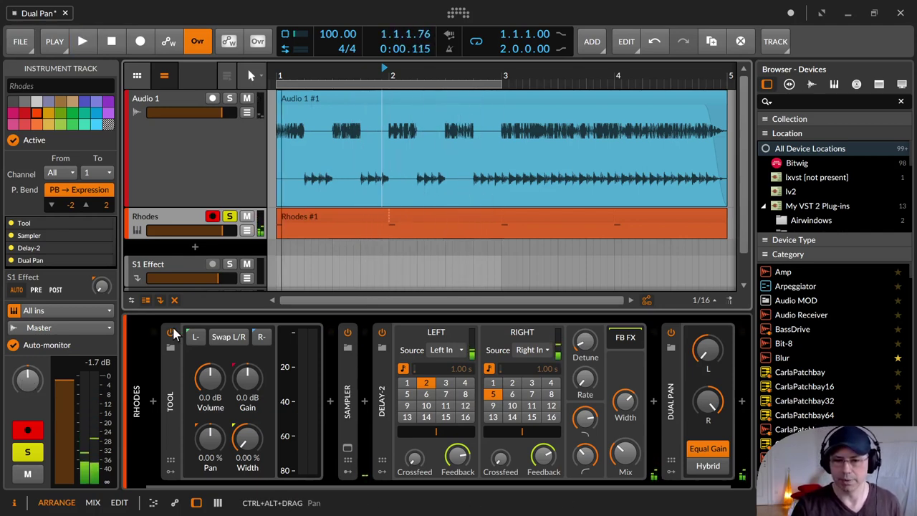
Disable and collapse the Tool device on the Rhodes track, and select Delay-2
{"action": "double_click", "coordinate": [165, 360]}
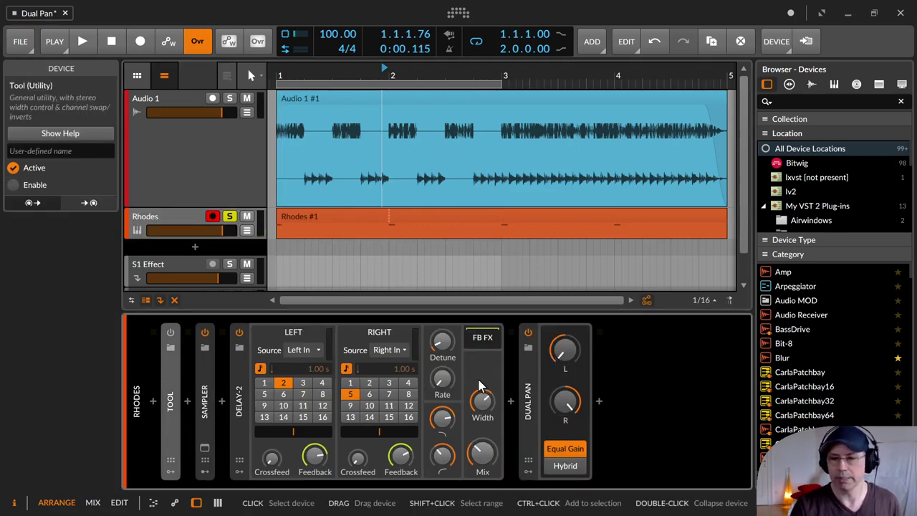
{"action": "left_click", "coordinate": [235, 405]}
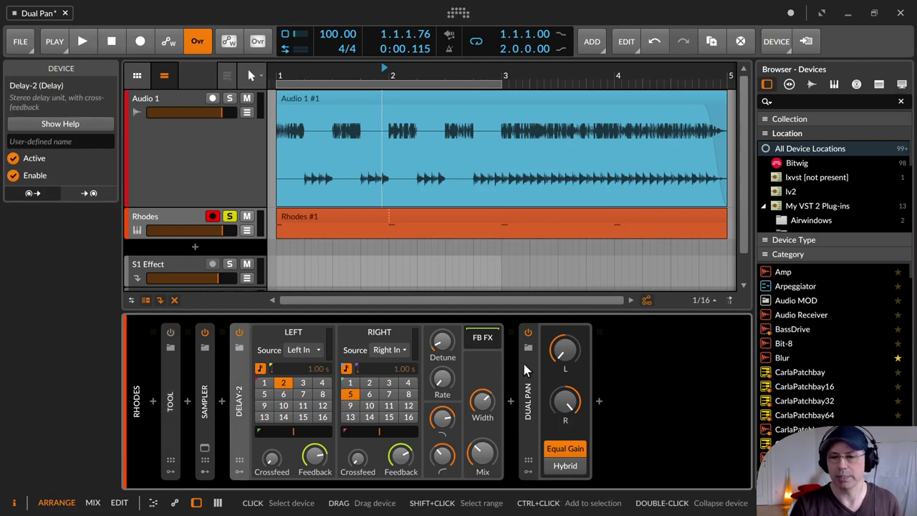
Move the disabled Dual Pan device with the Pan L macro from the Audio 1 track to the end of the Rhodes device chain
{"action": "left_click", "coordinate": [222, 178]}
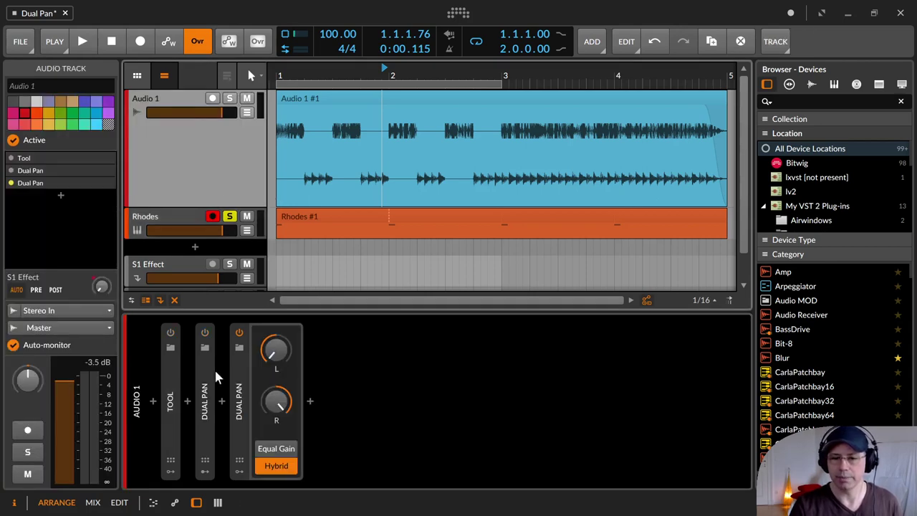
{"action": "left_click", "coordinate": [205, 393]}
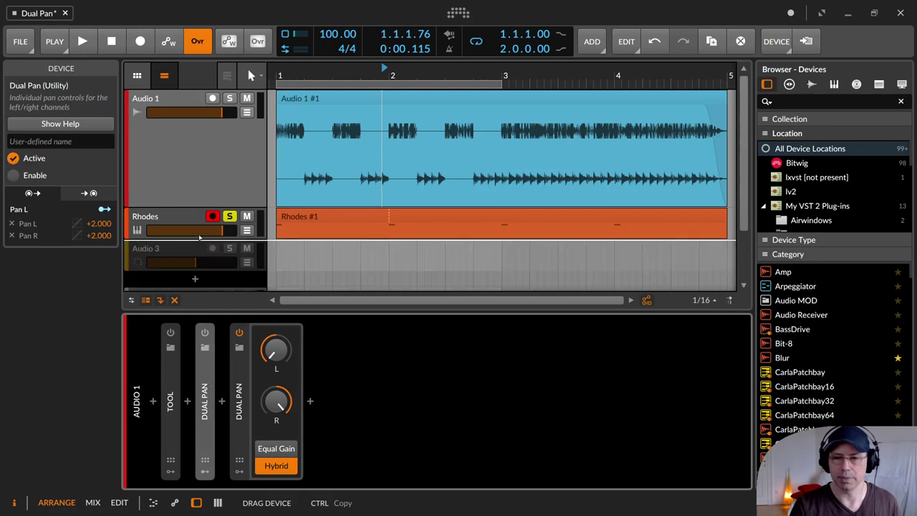
{"action": "left_click", "coordinate": [194, 237]}
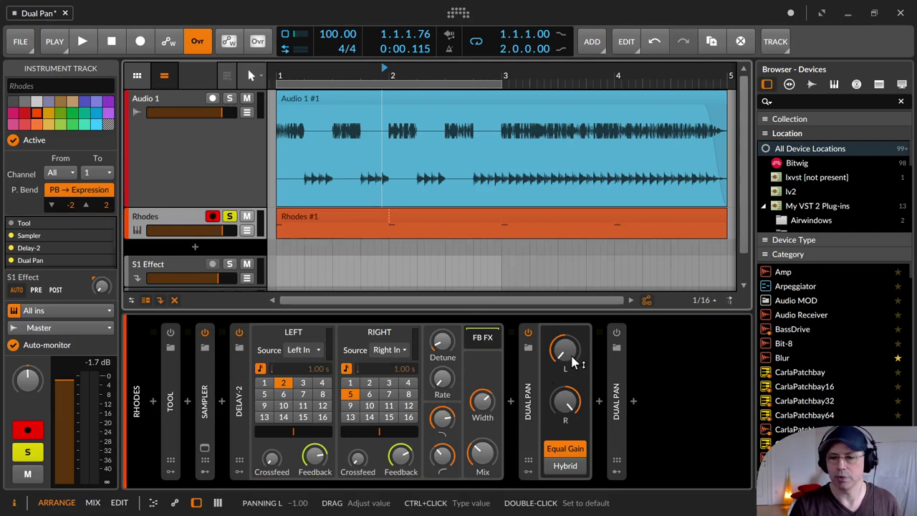
Sweep the L pan of the Rhodes track's first Dual Pan up and back to -1.00 during playback, and stop playback
{"action": "key", "text": "space"}
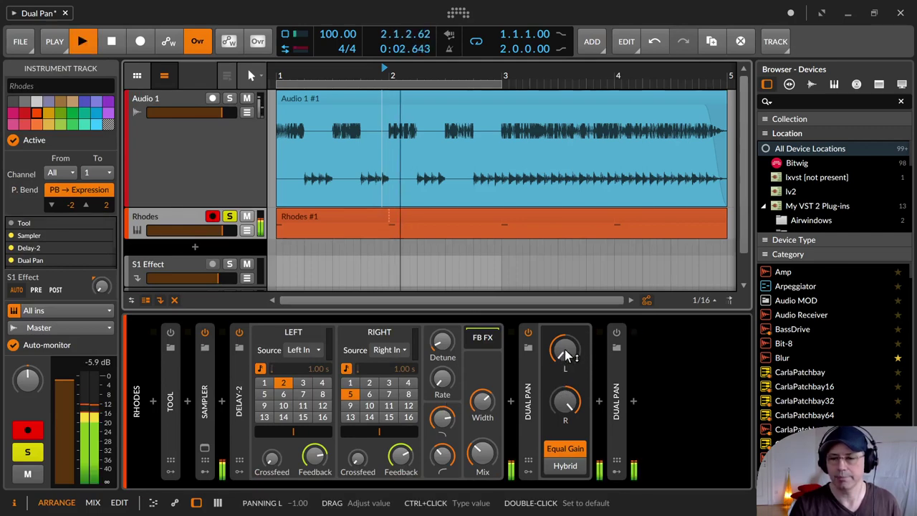
{"action": "left_click_drag", "start_coordinate": [565, 348], "coordinate": [565, 267]}
{"action": "left_click_drag", "start_coordinate": [565, 349], "coordinate": [565, 380]}
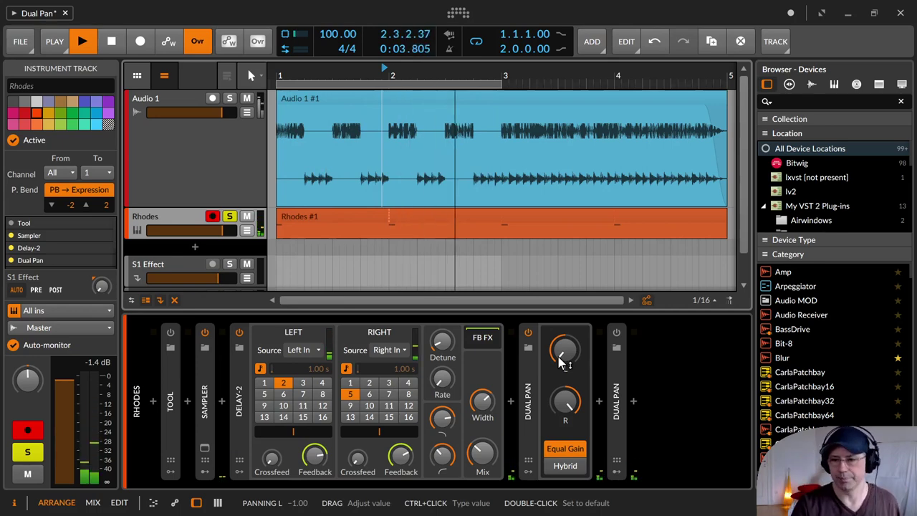
{"action": "key", "text": "space"}
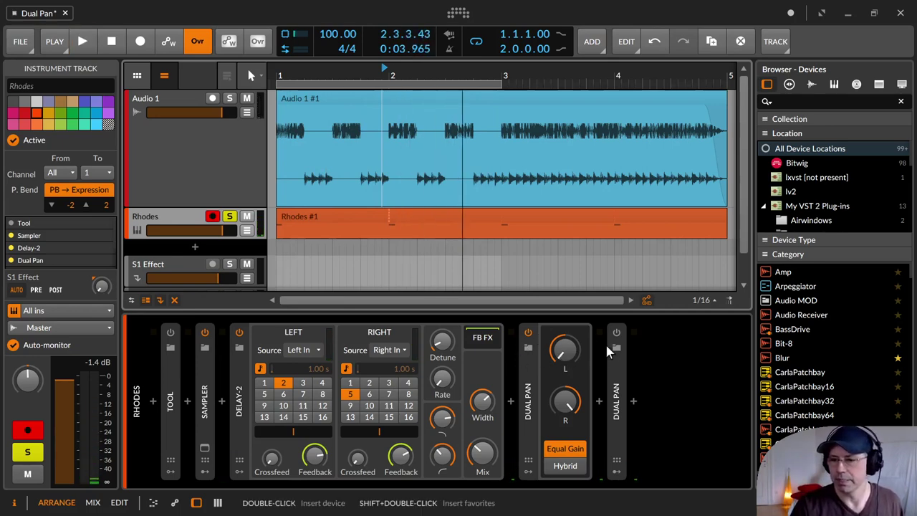
Enable and expand the last Dual Pan on the Rhodes track and show its modulators
{"action": "left_click", "coordinate": [621, 371]}
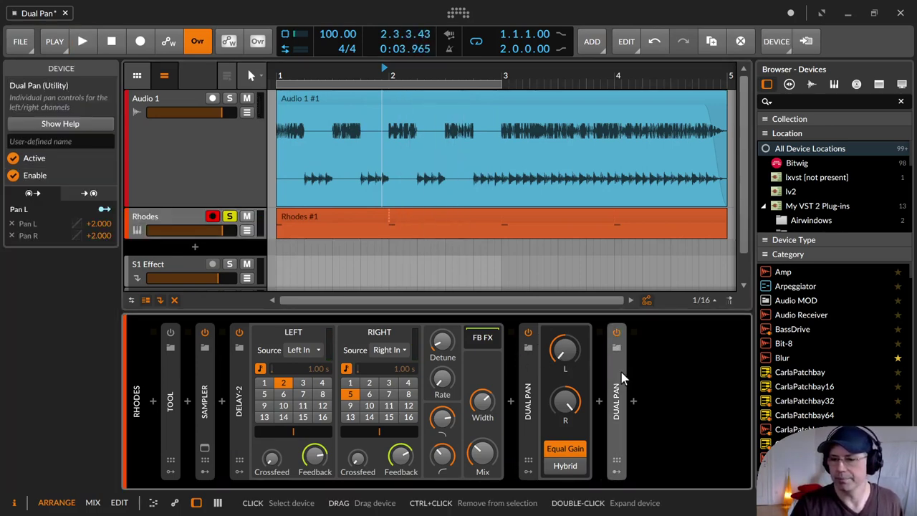
{"action": "double_click", "coordinate": [621, 372]}
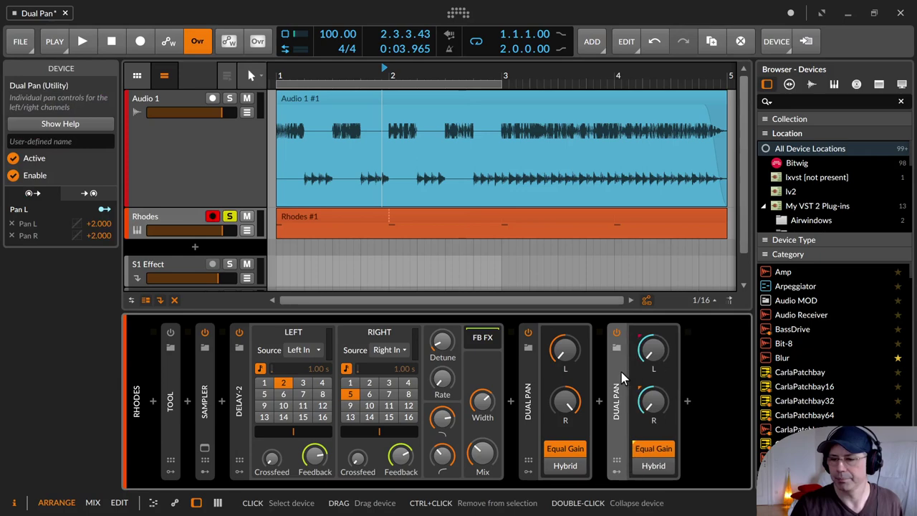
{"action": "left_click", "coordinate": [618, 465]}
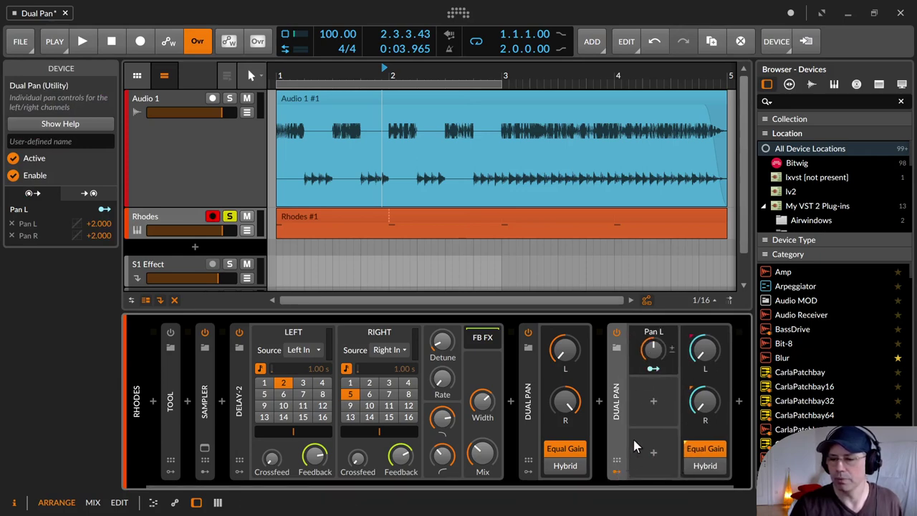
Sweep the Pan L macro of the last Dual Pan to both sides and back to about center during playback, and stop playback
{"action": "left_click_drag", "start_coordinate": [653, 353], "coordinate": [653, 380]}
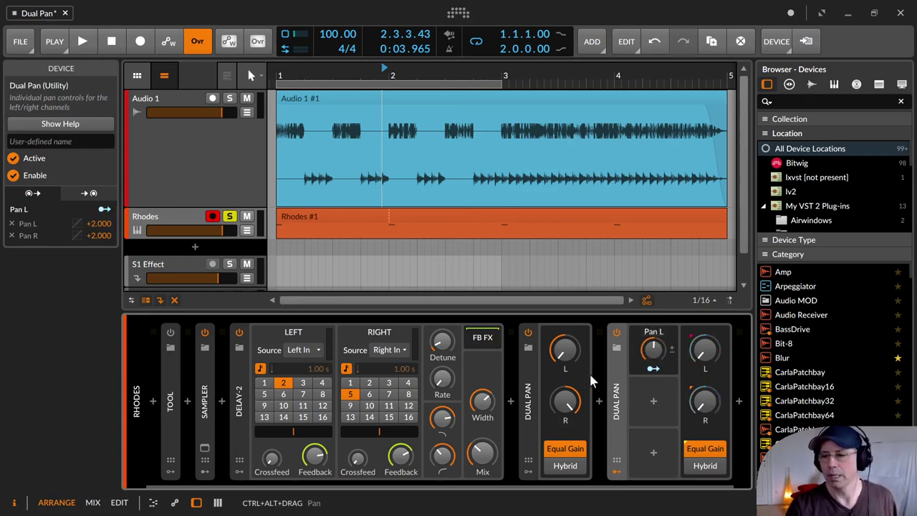
{"action": "key", "text": "space"}
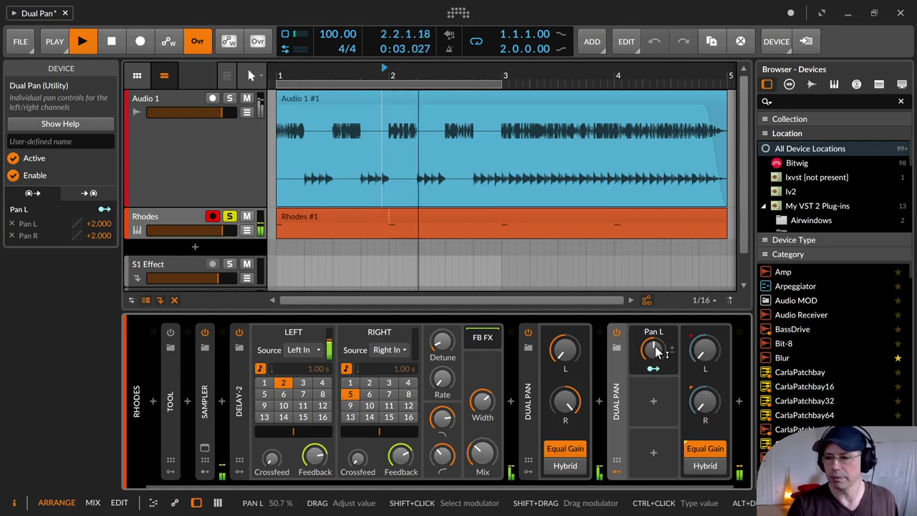
{"action": "left_click_drag", "start_coordinate": [653, 350], "coordinate": [653, 316]}
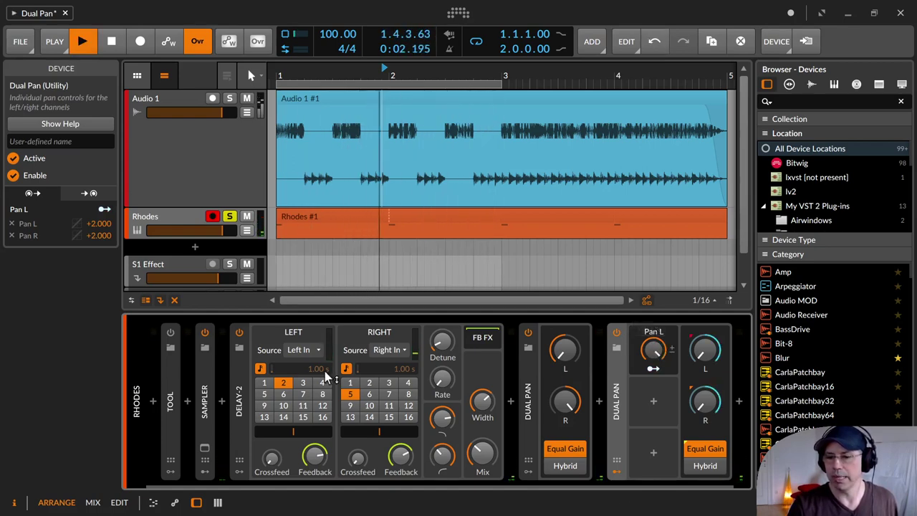
{"action": "left_click_drag", "start_coordinate": [662, 358], "coordinate": [662, 391]}
{"action": "key", "text": "space"}
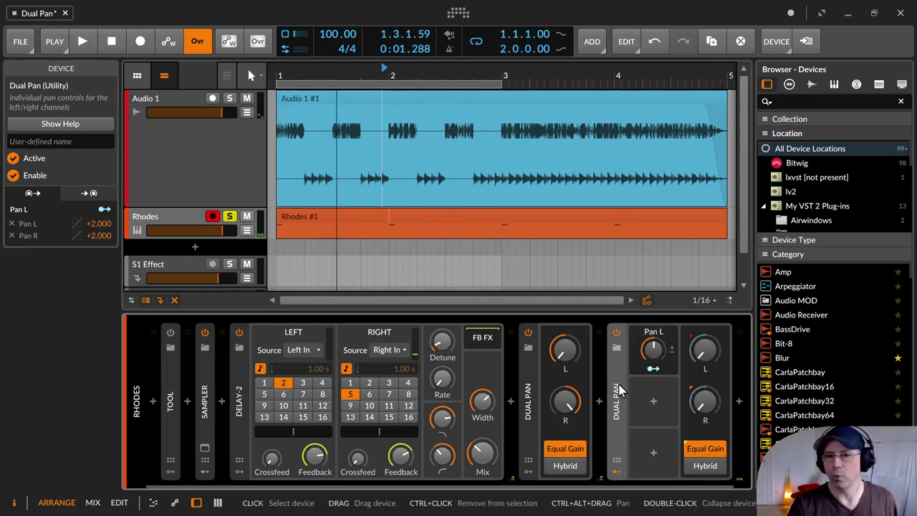
Move the Pan L Dual Pan back to the end of the Audio 1 chain, and disable and collapse the Hybrid Dual Pan before it
{"action": "left_click", "coordinate": [171, 171]}
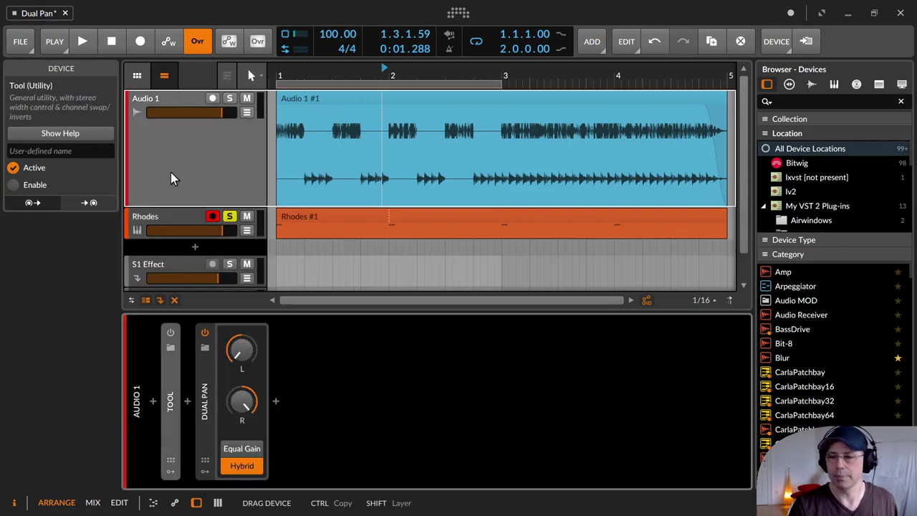
{"action": "left_click", "coordinate": [205, 332]}
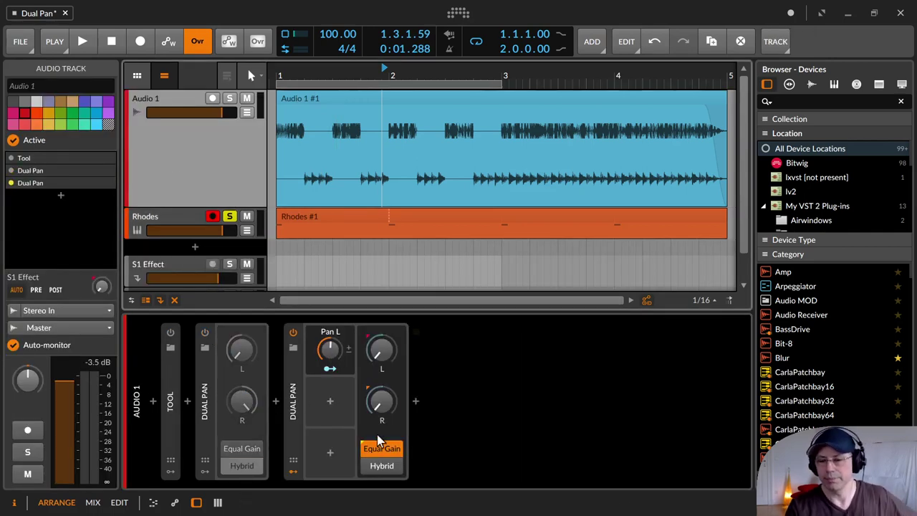
{"action": "double_click", "coordinate": [197, 366]}
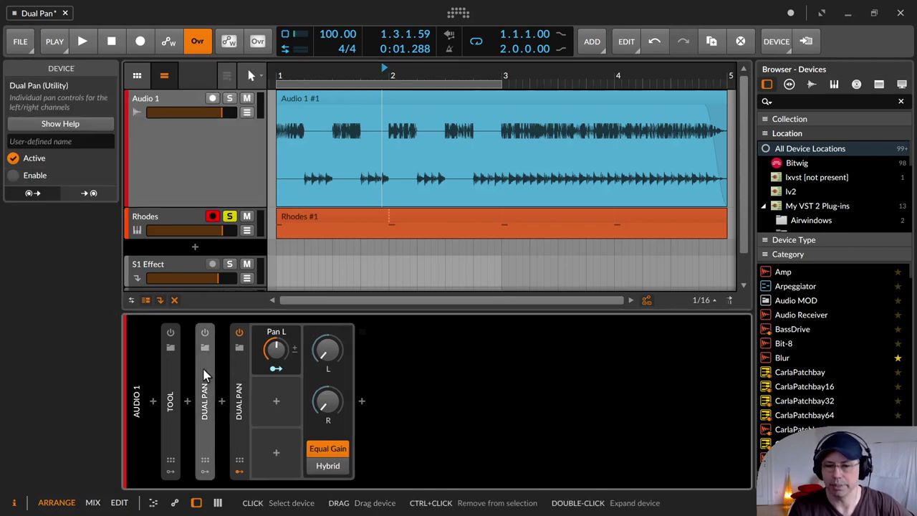
{"action": "left_click", "coordinate": [239, 387]}
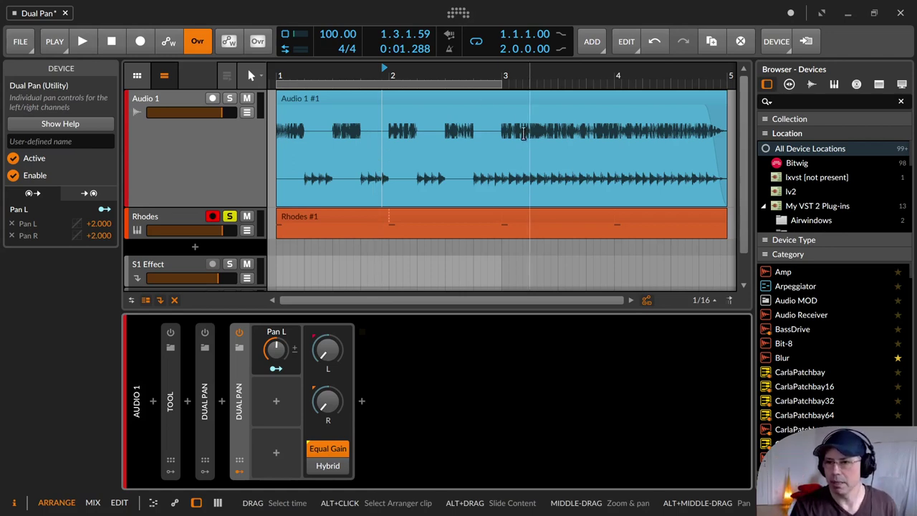
Select the time range 3.1.1.00 to 3.4.4.00 on Audio 1 and set the loop to it
{"action": "left_click_drag", "start_coordinate": [502, 130], "coordinate": [607, 134]}
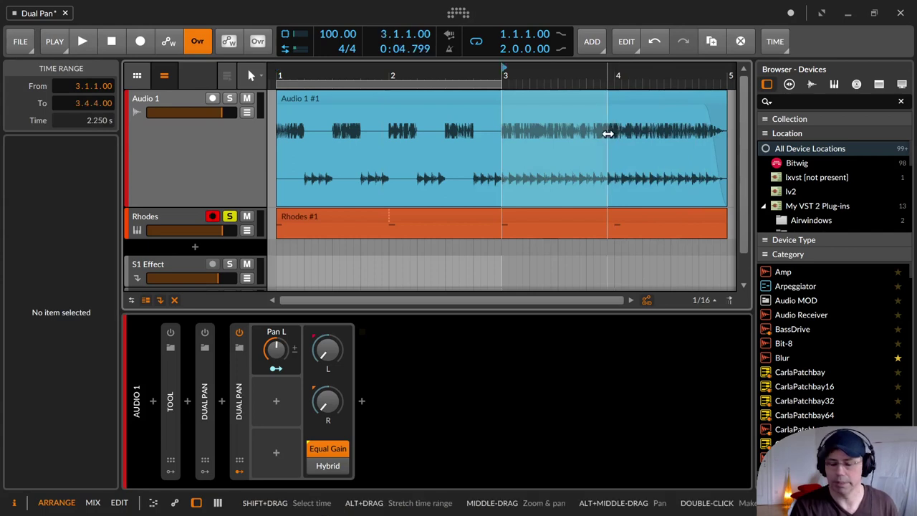
{"action": "key", "text": "ctrl+l"}
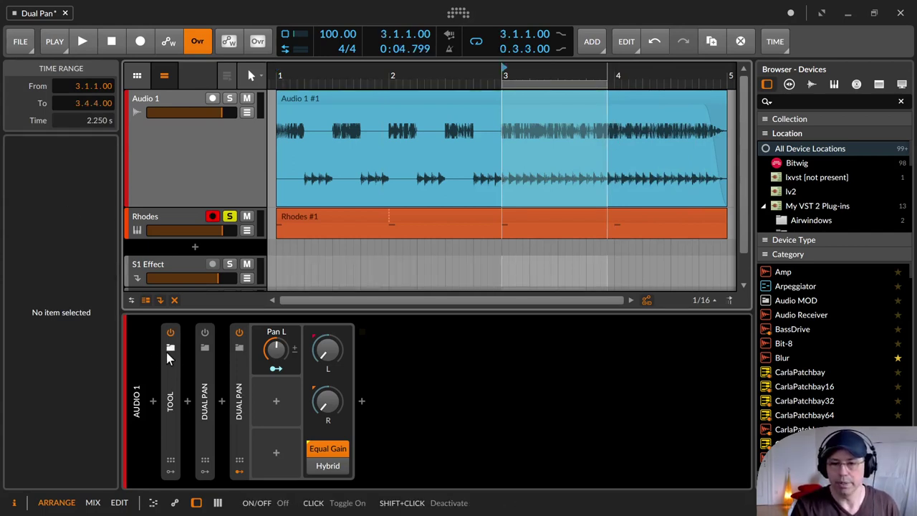
Enable and expand the Tool device on Audio 1, set its Width to 0%, and collapse it
{"action": "left_click", "coordinate": [169, 372]}
{"action": "double_click", "coordinate": [169, 373]}
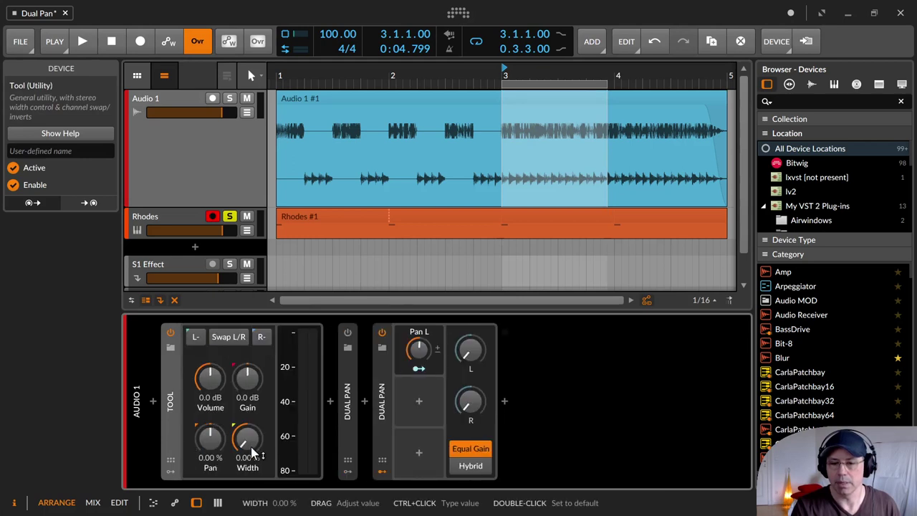
{"action": "left_click_drag", "start_coordinate": [246, 435], "coordinate": [247, 431]}
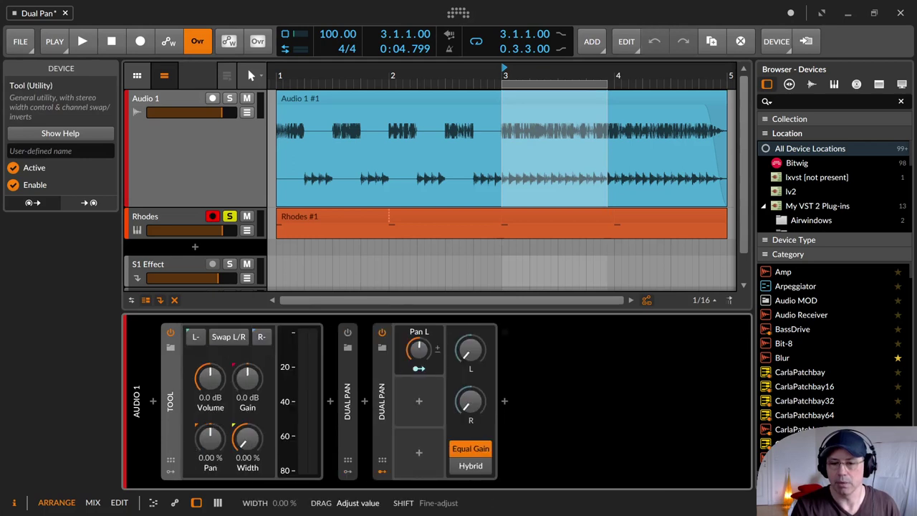
{"action": "double_click", "coordinate": [176, 400]}
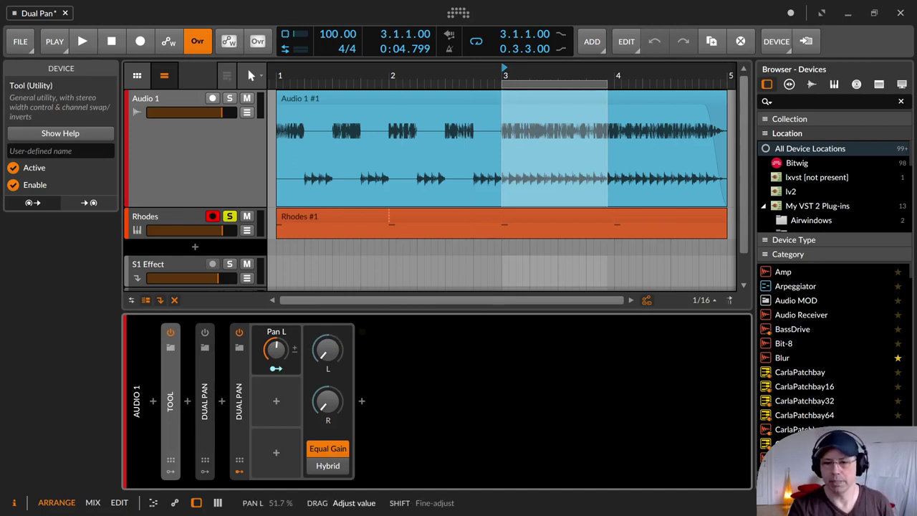
Set the Pan L macro of the enabled Dual Pan on Audio 1 to exactly 50%
{"action": "left_click_drag", "start_coordinate": [276, 349], "coordinate": [275, 369]}
{"action": "left_click", "coordinate": [272, 356], "text": "ctrl"}
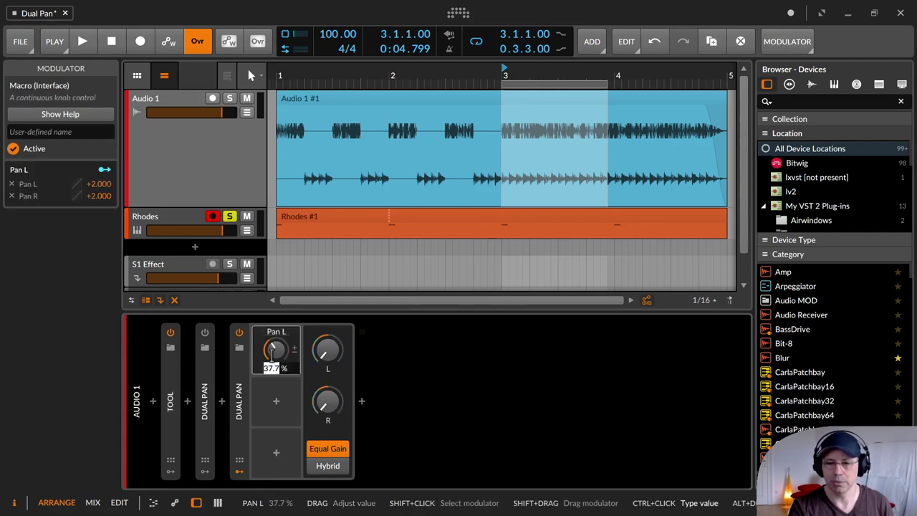
{"action": "type", "text": "50"}
{"action": "key", "text": "Return"}
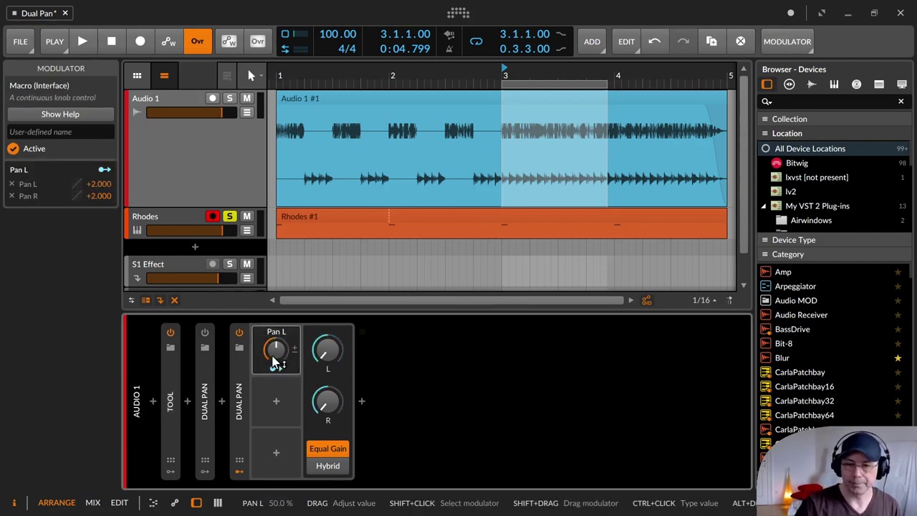
Select the Audio 1 track, lower the Dual Pan's Pan L macro to 0%, and briefly play the loop
{"action": "left_click", "coordinate": [158, 97]}
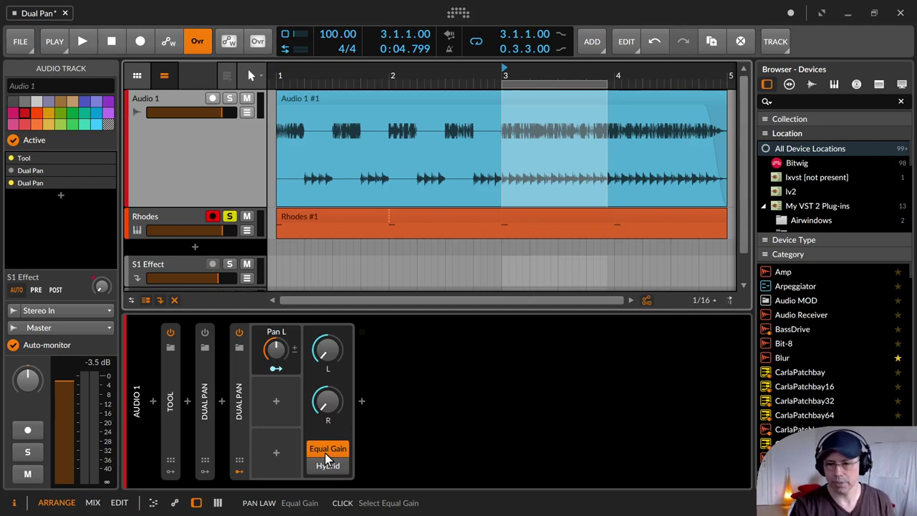
{"action": "left_click", "coordinate": [275, 349]}
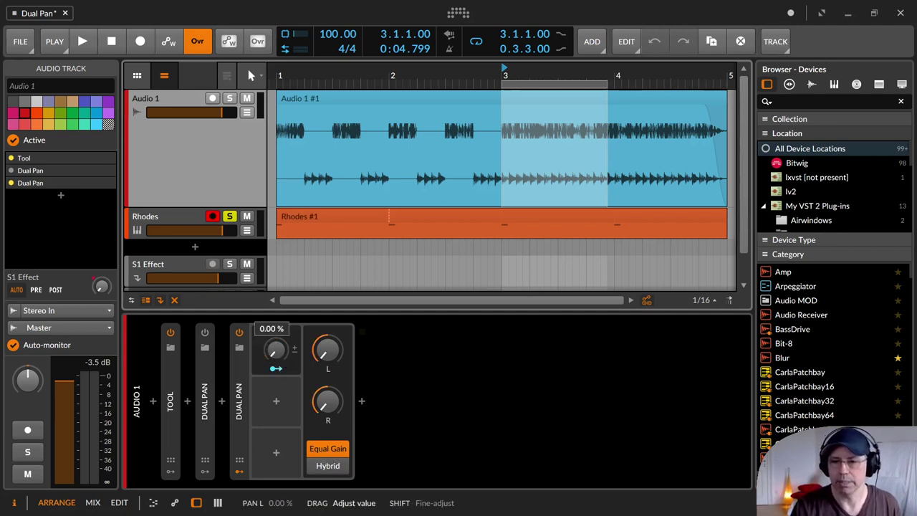
{"action": "key", "text": "space"}
{"action": "key", "text": "space"}
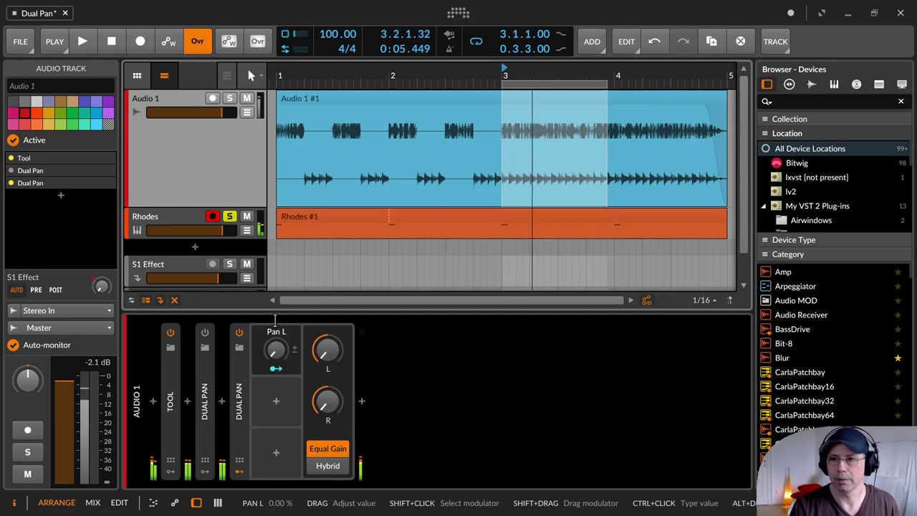
Solo the Audio 1 track, sweep the Pan L macro from 0% to about 51% during playback, and stop playback
{"action": "left_click", "coordinate": [230, 99]}
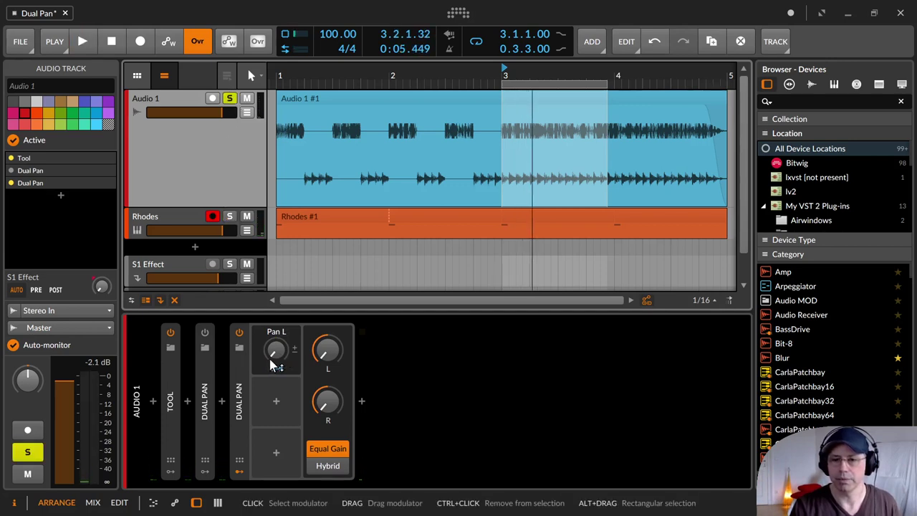
{"action": "key", "text": "space"}
{"action": "mouse_move", "coordinate": [275, 350]}
{"action": "left_mouse_down"}
{"action": "mouse_move", "coordinate": [274, 276]}
{"action": "mouse_move", "coordinate": [278, 363]}
{"action": "left_mouse_up"}
{"action": "key", "text": "space"}
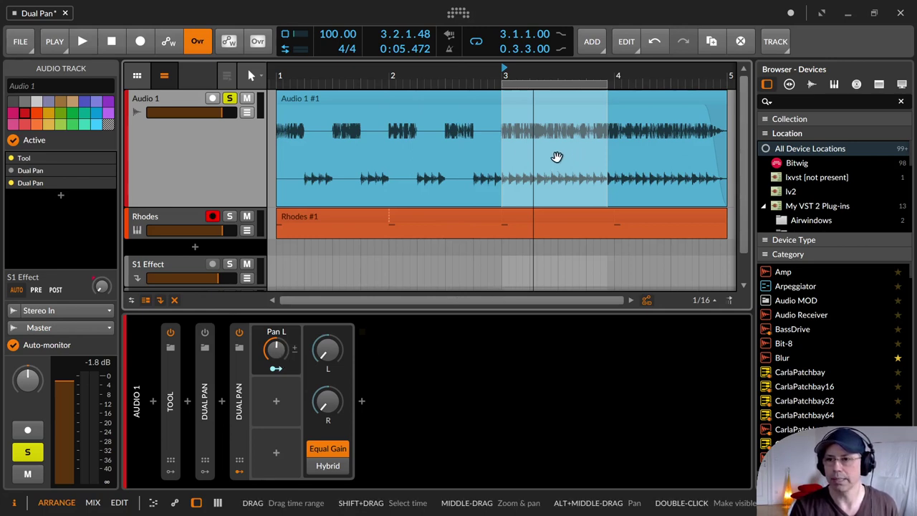
Return the Pan L macro on Audio 1 to exactly 50%
{"action": "left_click", "coordinate": [275, 355], "text": "ctrl"}
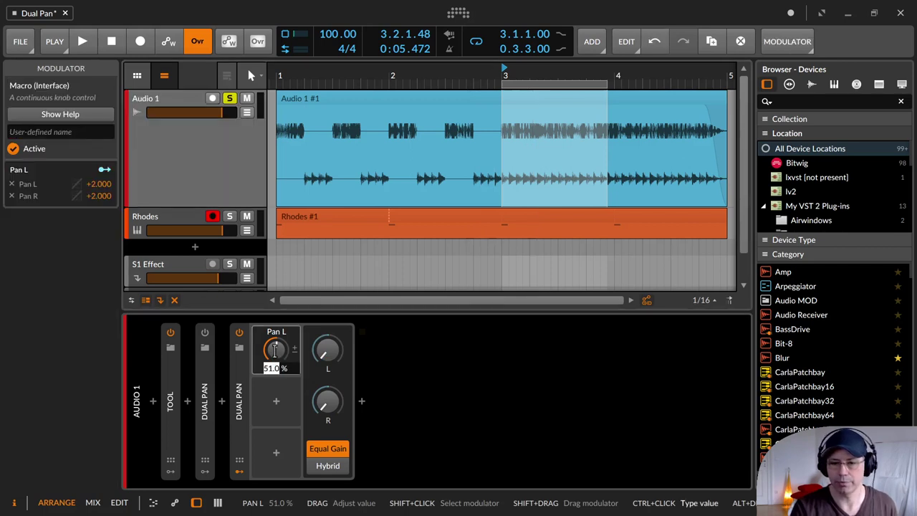
{"action": "type", "text": "50"}
{"action": "key", "text": "Return"}
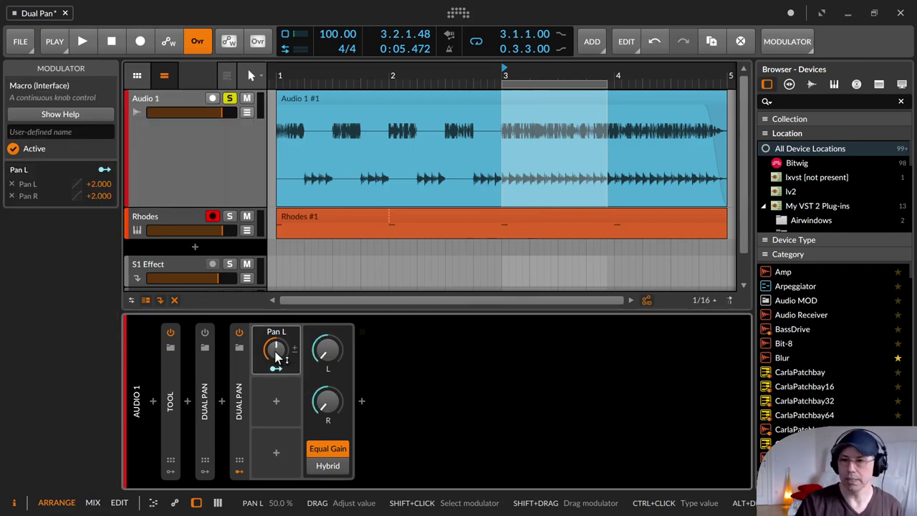
Select the Audio 1 track, play the loop with centered panning to check its peak level, and stop playback
{"action": "left_click", "coordinate": [218, 125]}
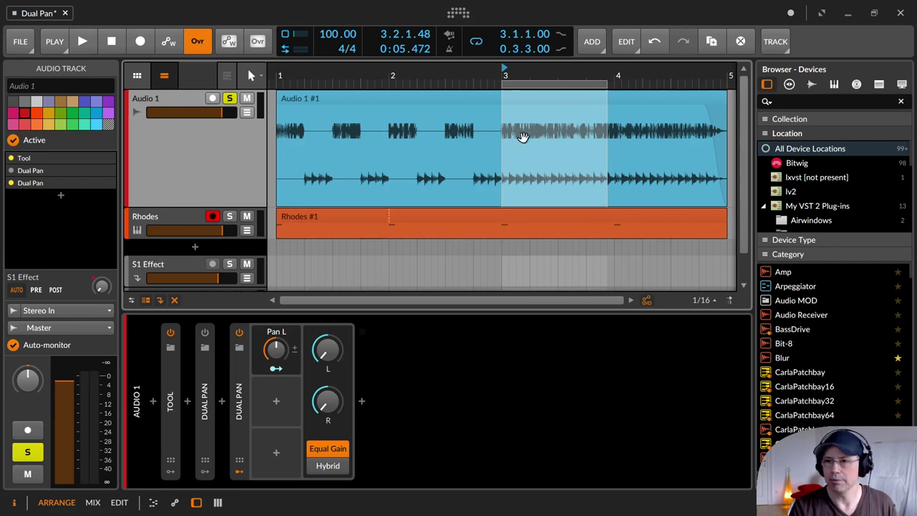
{"action": "key", "text": "space"}
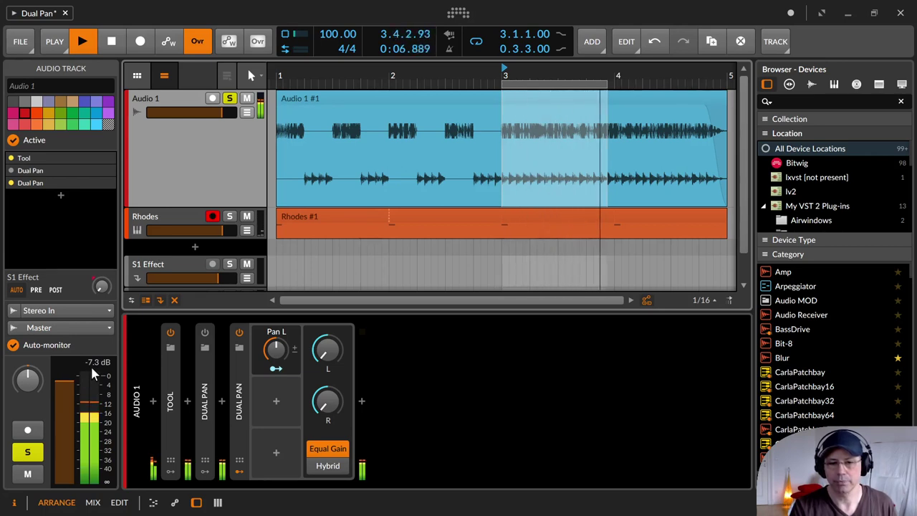
{"action": "key", "text": "space"}
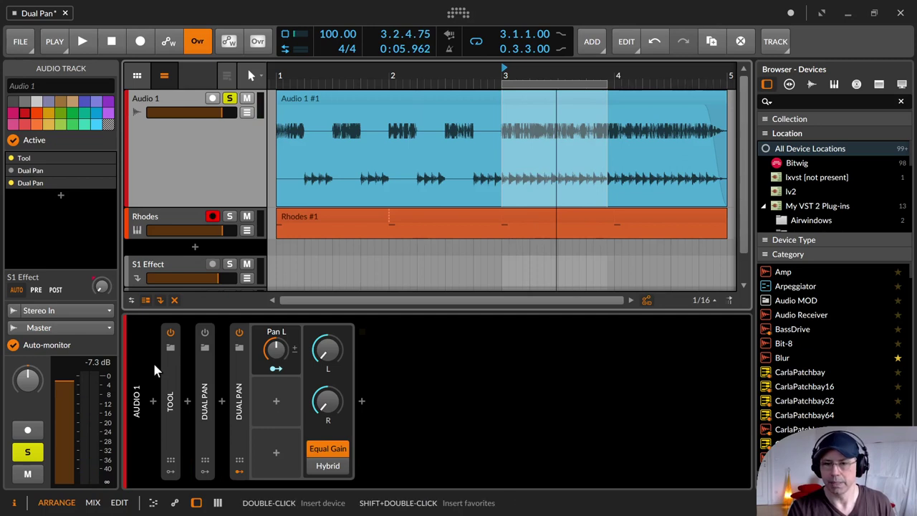
Lower the Dual Pan's Pan L macro to 0% and play the loop to check Audio 1's peak level under Equal Gain
{"action": "right_click", "coordinate": [275, 351]}
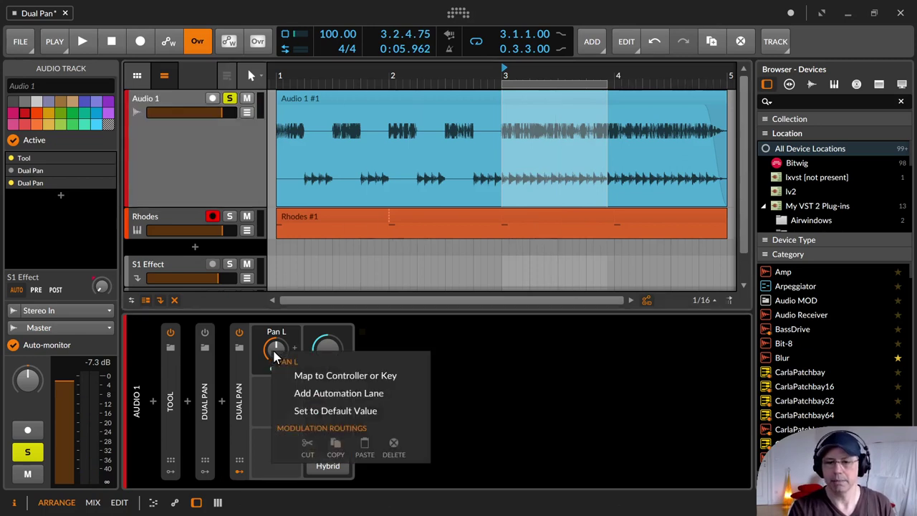
{"action": "left_click", "coordinate": [489, 338]}
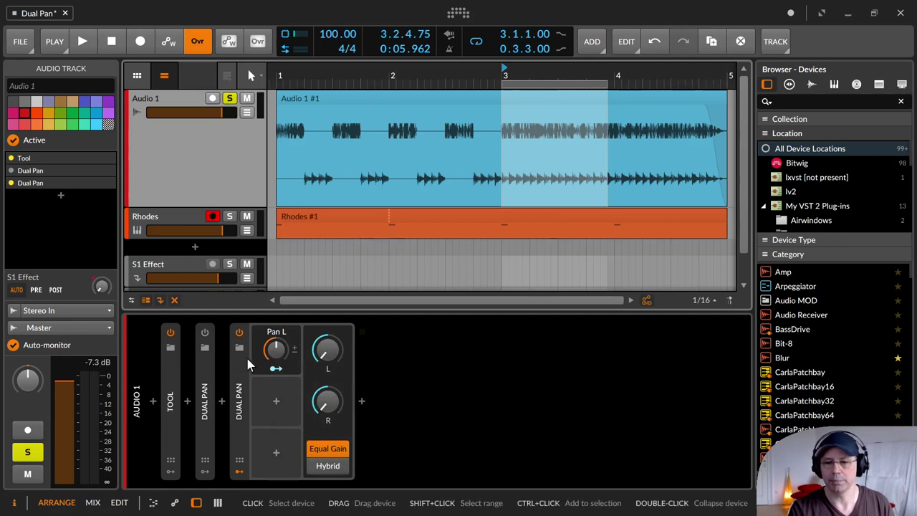
{"action": "mouse_move", "coordinate": [281, 361]}
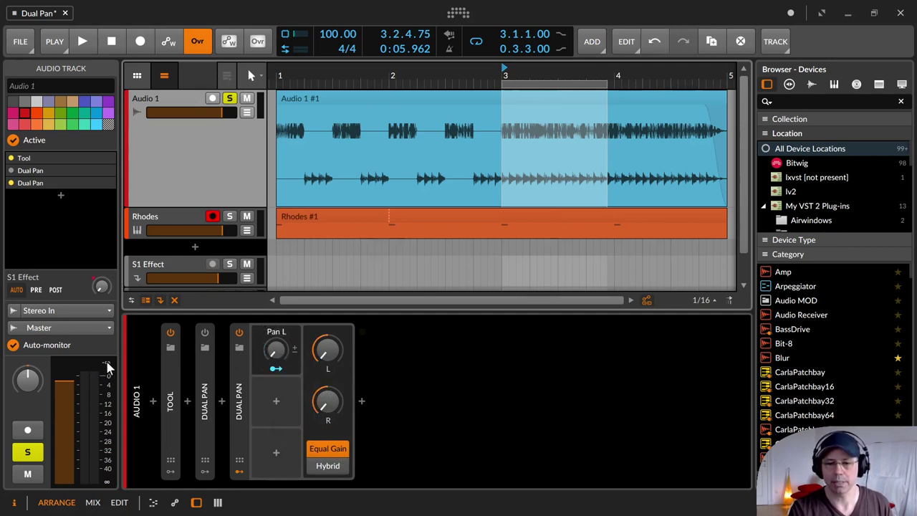
{"action": "key", "text": "space"}
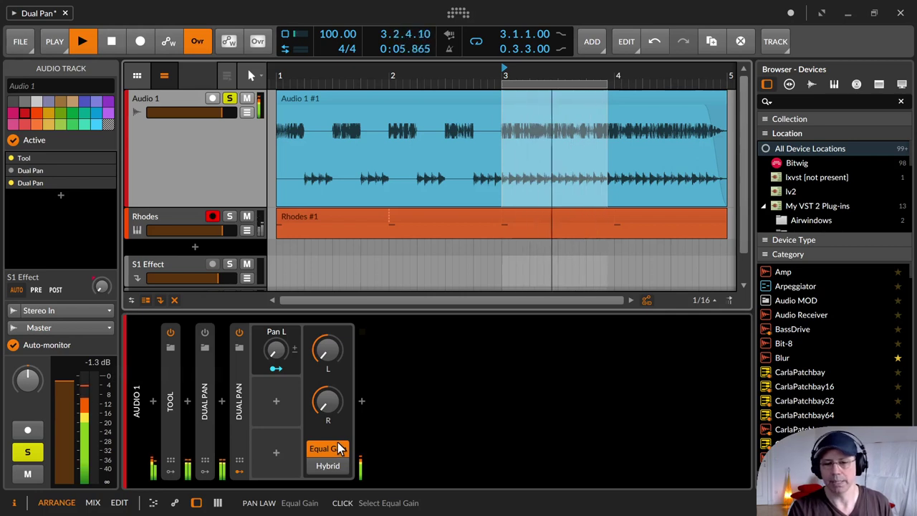
{"action": "key", "text": "space"}
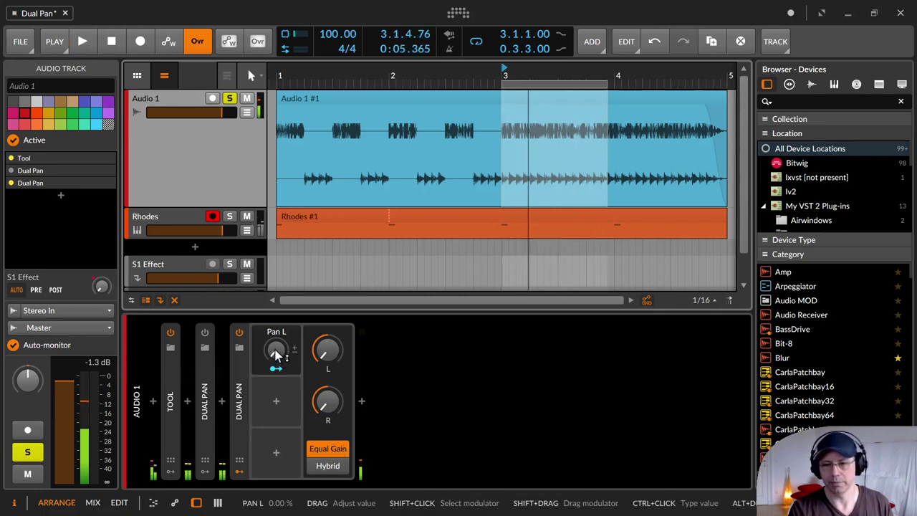
Raise the Pan L macro to its maximum and play the loop to check Audio 1's peak level with both channels panned hard right
{"action": "left_click_drag", "start_coordinate": [276, 349], "coordinate": [275, 326]}
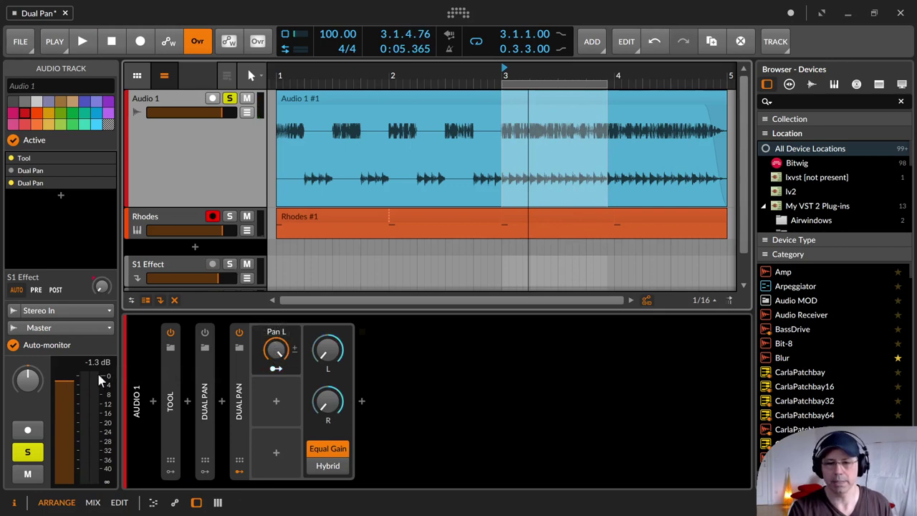
{"action": "key", "text": "space"}
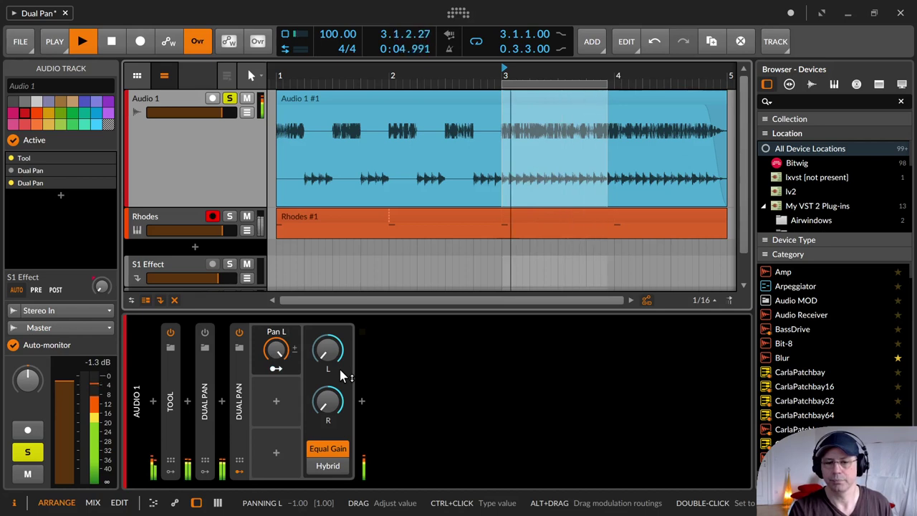
{"action": "key", "text": "space"}
Return the Pan L macro to 50%, reselect the Audio 1 track, and play the loop to recheck the centered peak level
{"action": "left_click", "coordinate": [275, 353]}
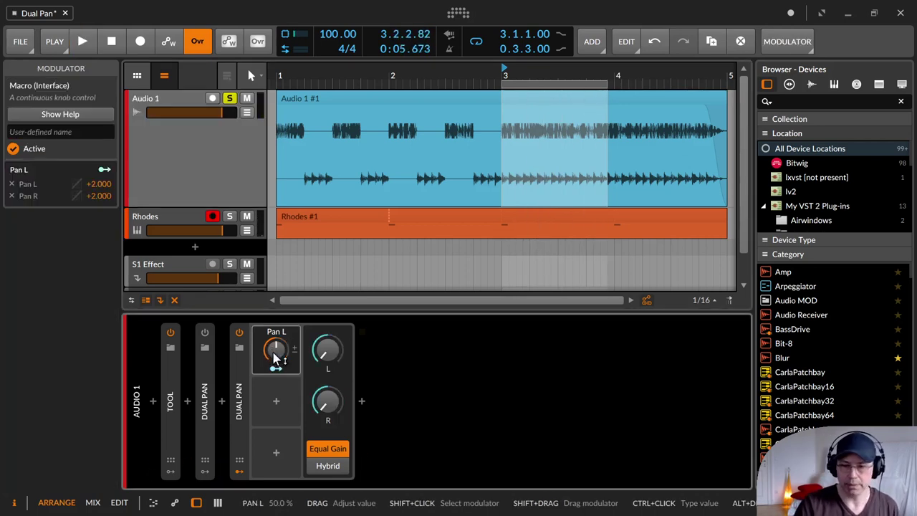
{"action": "left_click", "coordinate": [209, 169]}
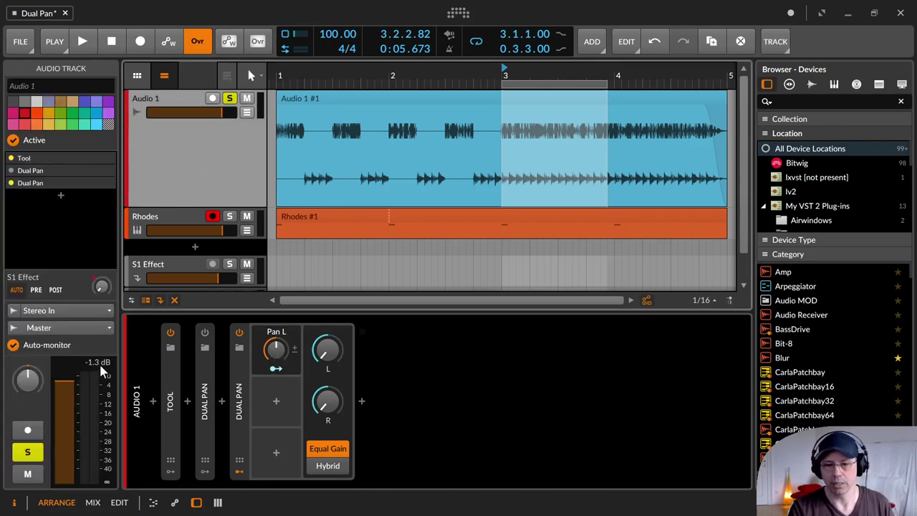
{"action": "key", "text": "space"}
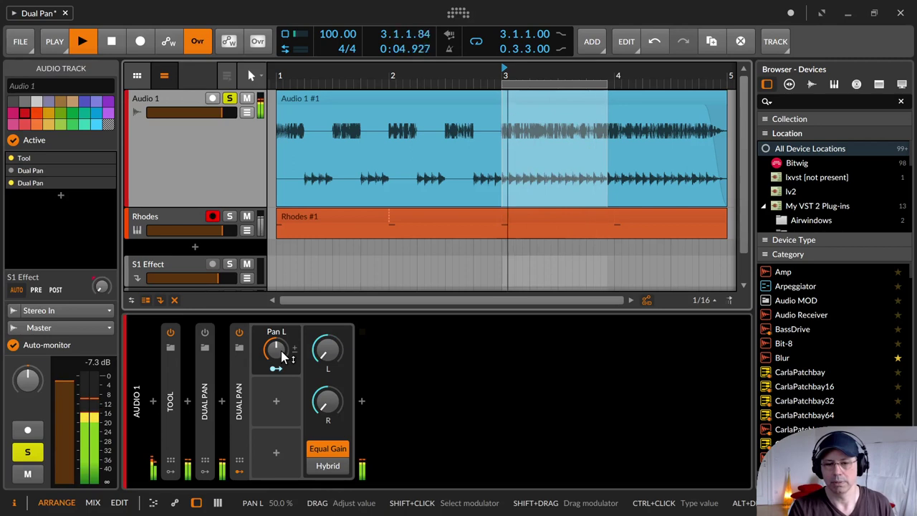
{"action": "key", "text": "space"}
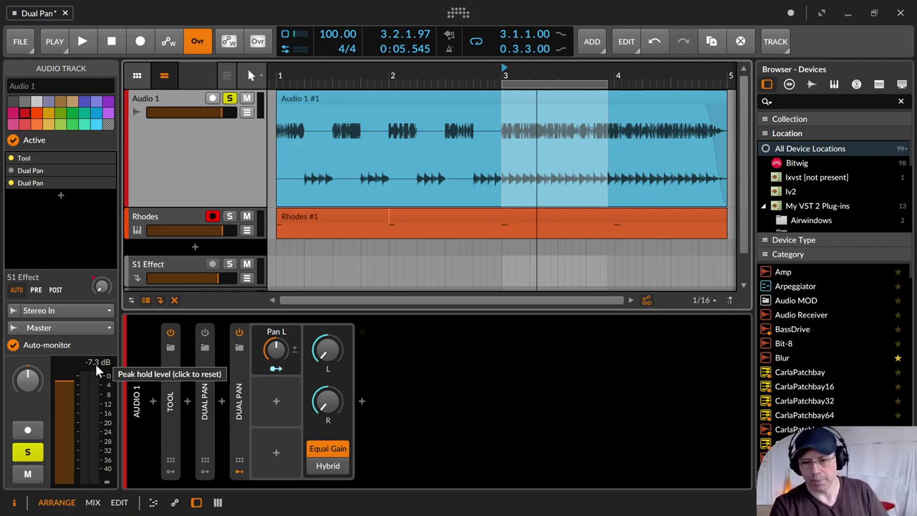
Set the Dual Pan's pan law to Hybrid and play the loop to check its peak level, briefly switching to Equal Gain and back for comparison
{"action": "left_click", "coordinate": [345, 469]}
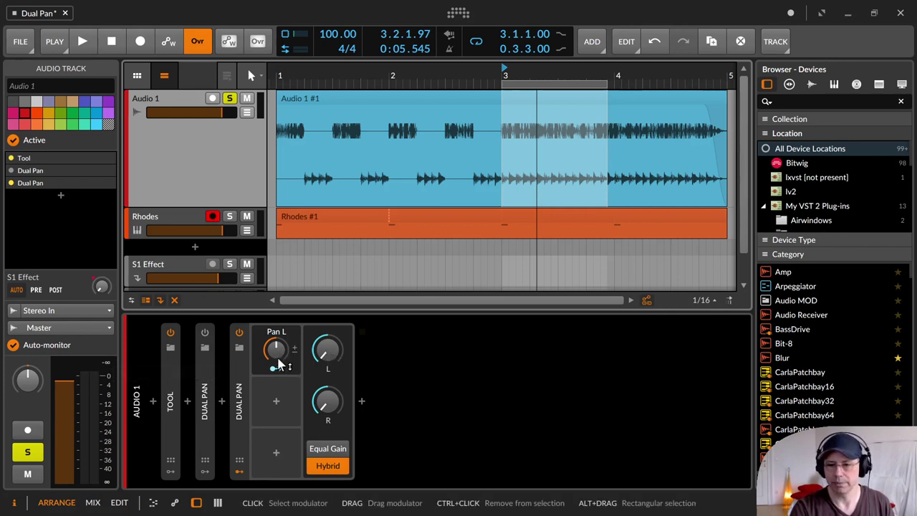
{"action": "key", "text": "space"}
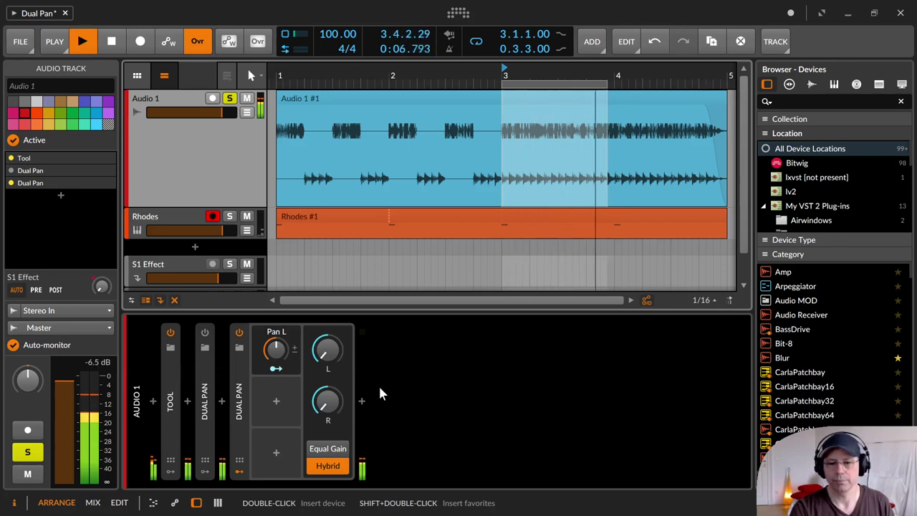
{"action": "key", "text": "space"}
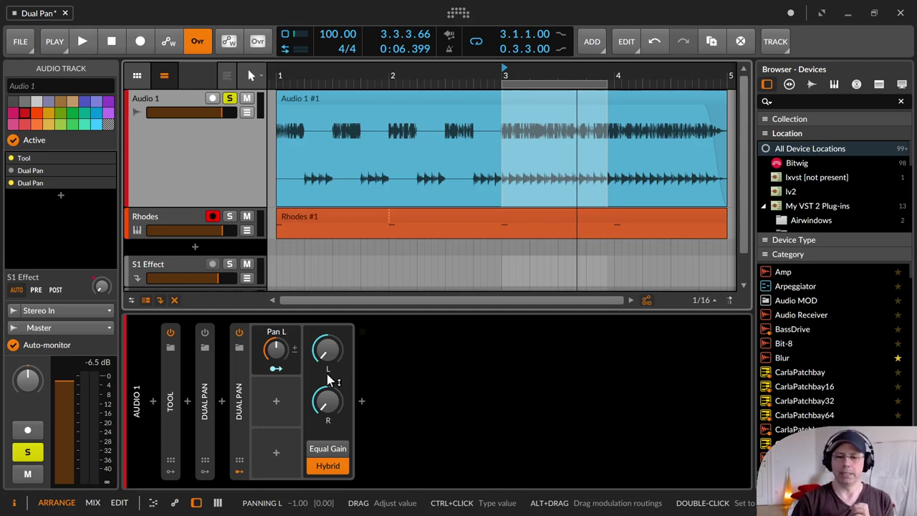
{"action": "left_click", "coordinate": [333, 450]}
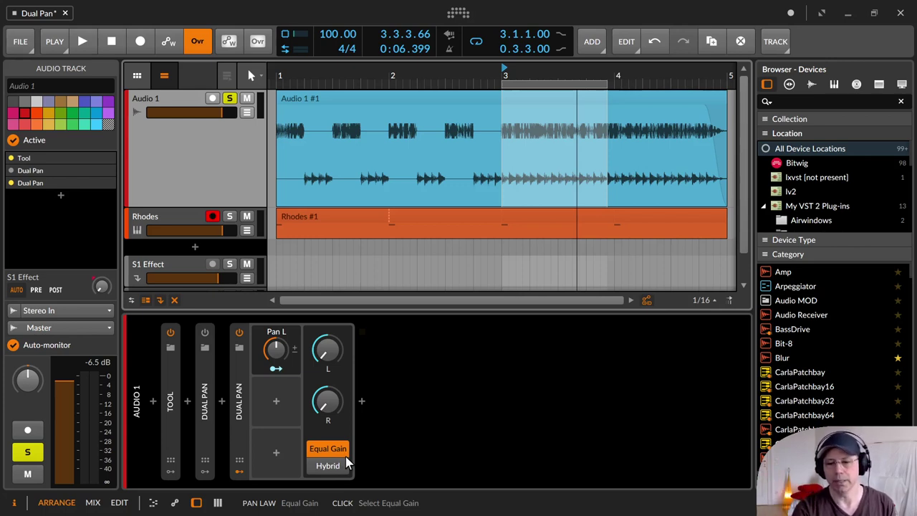
{"action": "left_click", "coordinate": [343, 467]}
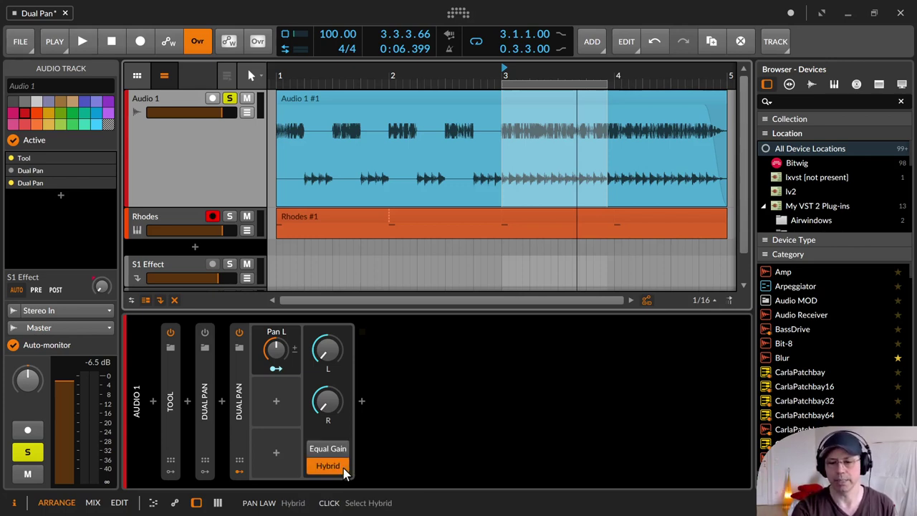